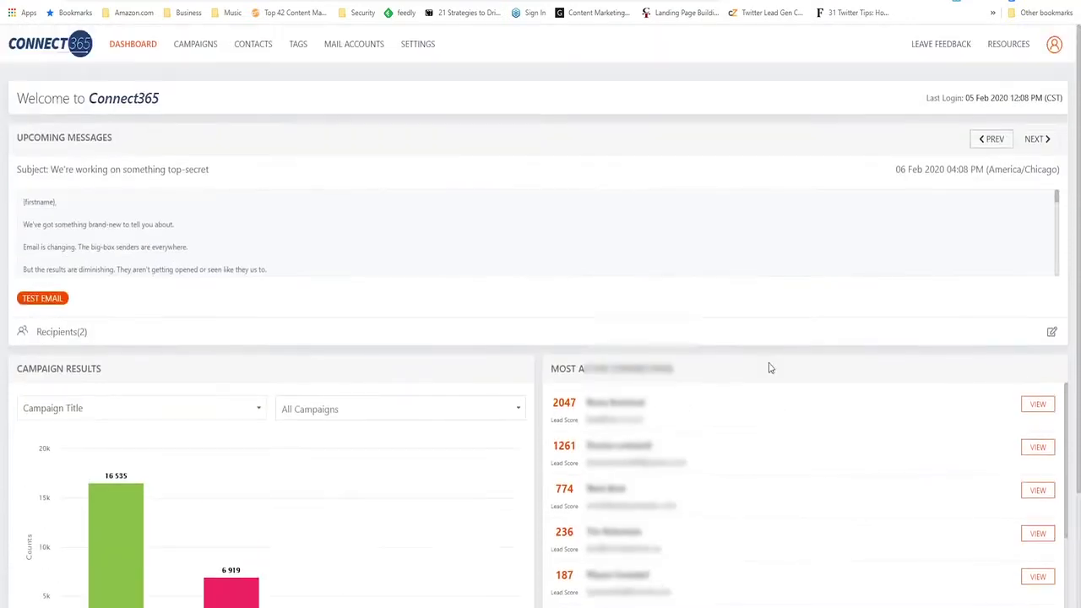
- Look over the dashboard's upcoming messages, campaign results and most active connections
{"action": "scroll", "coordinate": [769, 369], "scroll_direction": "down", "scroll_amount": 2}
{"action": "scroll", "coordinate": [769, 369], "scroll_direction": "up", "scroll_amount": 2}
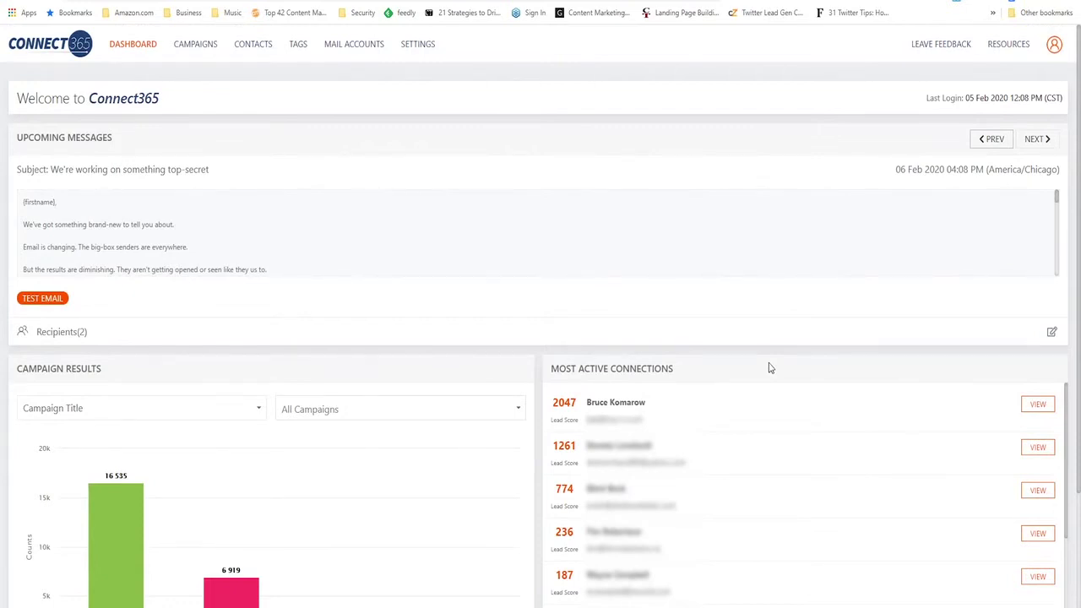
{"action": "scroll", "coordinate": [272, 405], "scroll_direction": "down", "scroll_amount": 2}
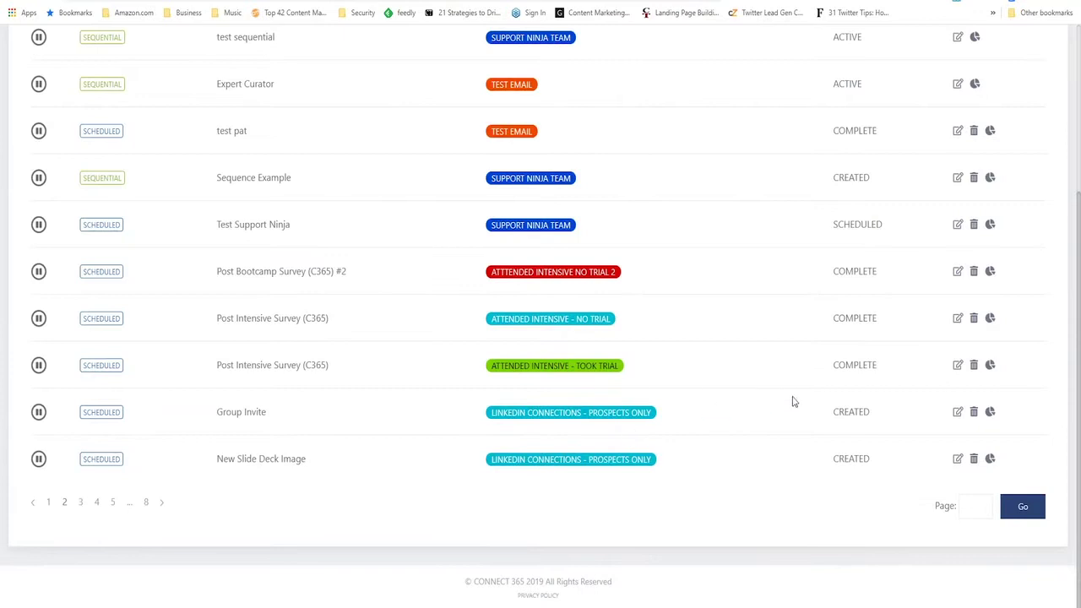
- Open the analytics of the Post Bootcamp Survey (C365) #2 campaign and review its chart, messages, links and activity logs
{"action": "scroll", "coordinate": [374, 361], "scroll_direction": "up", "scroll_amount": 3}
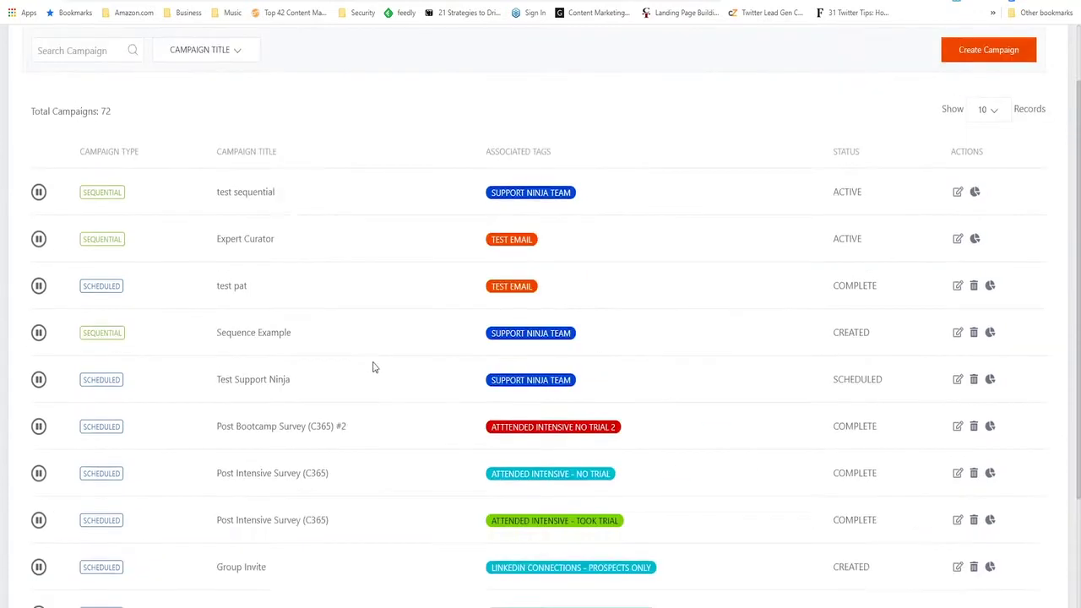
{"action": "scroll", "coordinate": [466, 434], "scroll_direction": "down", "scroll_amount": 3}
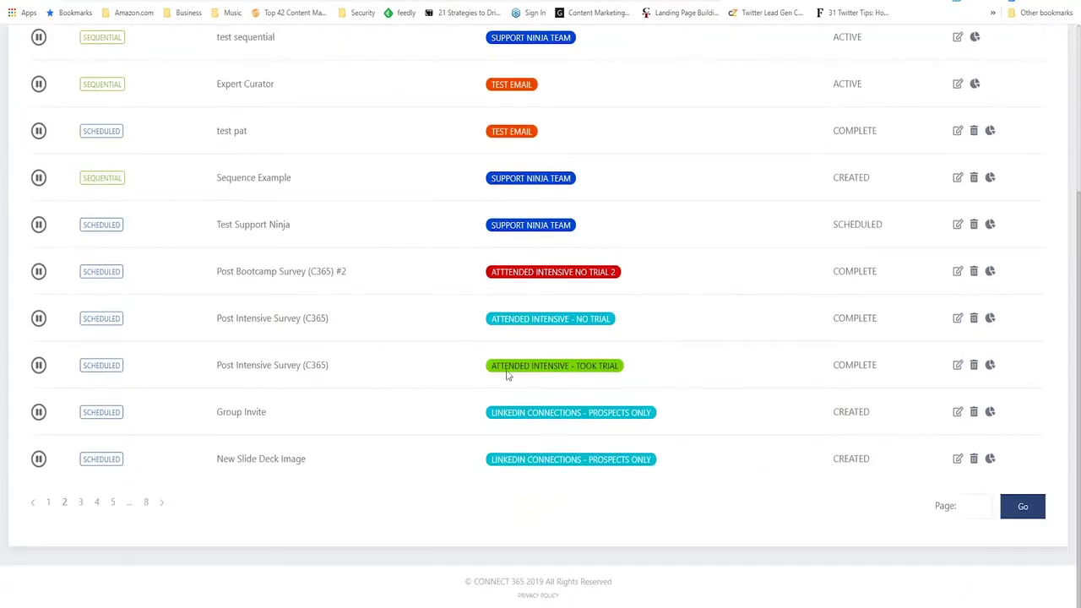
{"action": "left_click", "coordinate": [991, 272]}
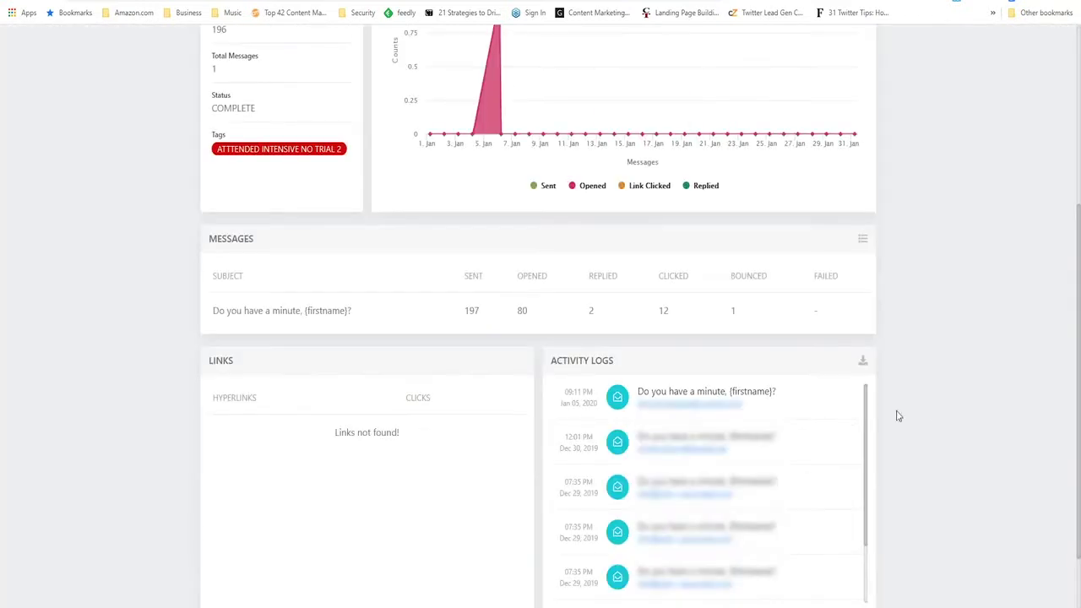
{"action": "scroll", "coordinate": [936, 415], "scroll_direction": "down", "scroll_amount": 2}
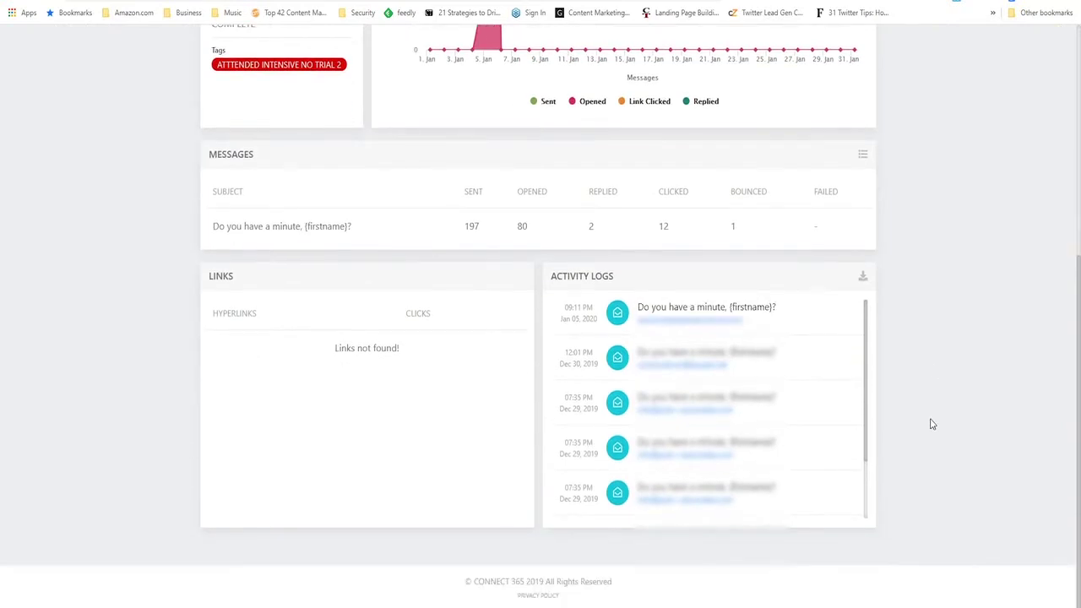
{"action": "scroll", "coordinate": [931, 422], "scroll_direction": "up", "scroll_amount": 1}
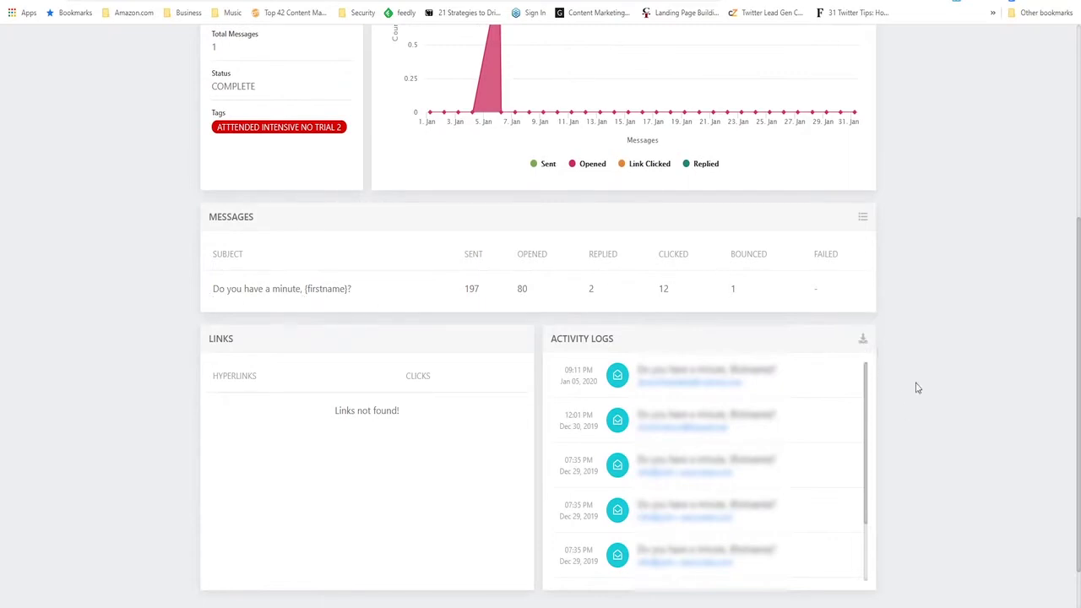
{"action": "scroll", "coordinate": [918, 387], "scroll_direction": "up", "scroll_amount": 4}
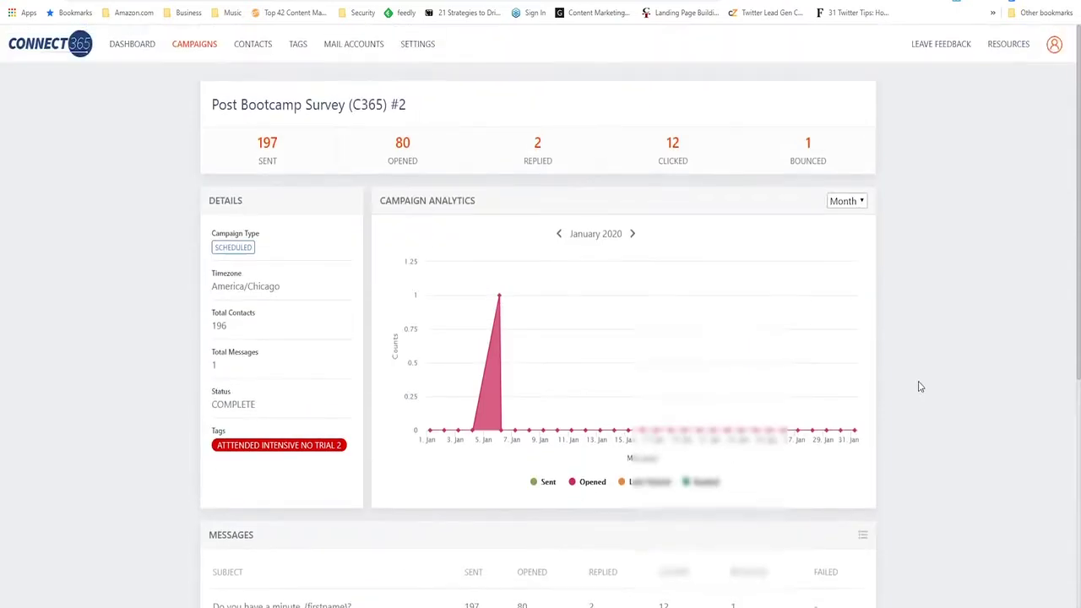
{"action": "scroll", "coordinate": [920, 387], "scroll_direction": "down", "scroll_amount": 3}
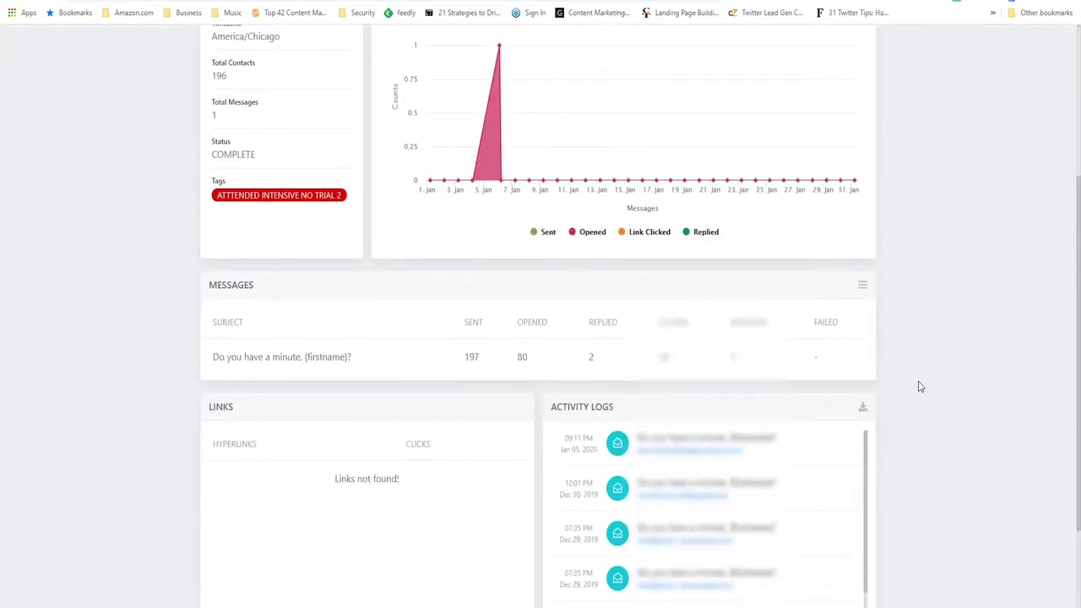
- Open the tag list and inspect the contact total and contacts of the ATTTENDED INTENSIVE NO TRIAL 2 tag
{"action": "left_click", "coordinate": [118, 2]}
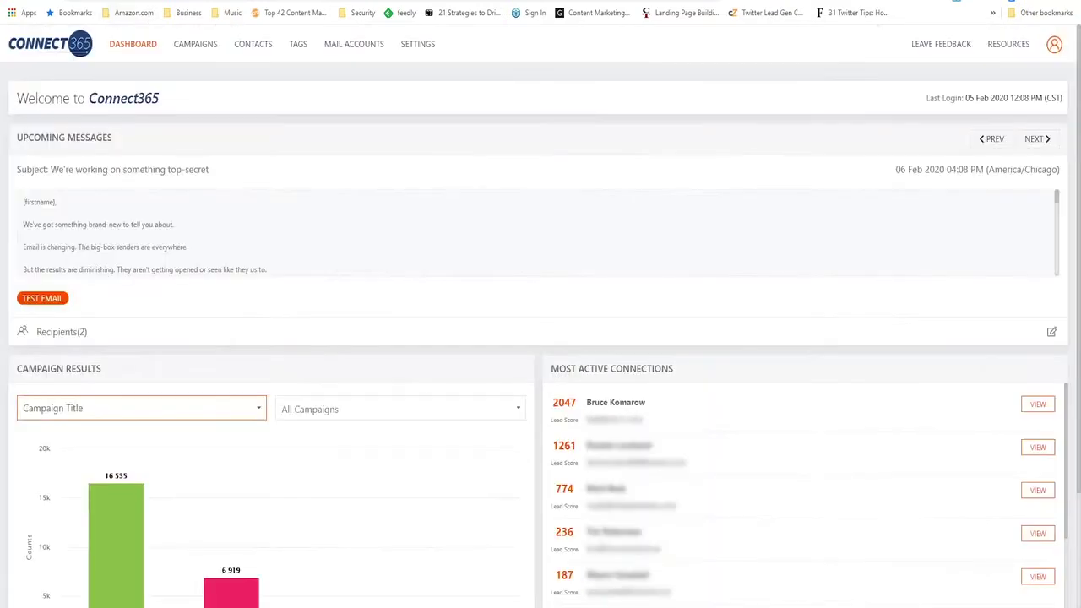
{"action": "left_click", "coordinate": [300, 49]}
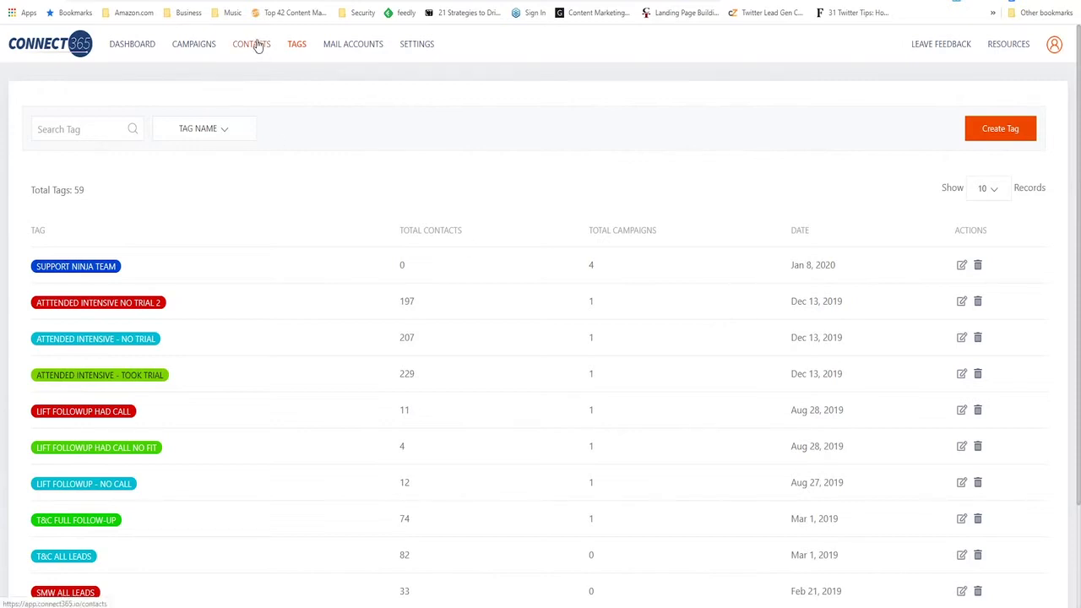
{"action": "scroll", "coordinate": [387, 195], "scroll_direction": "down", "scroll_amount": 1}
{"action": "double_click", "coordinate": [389, 237]}
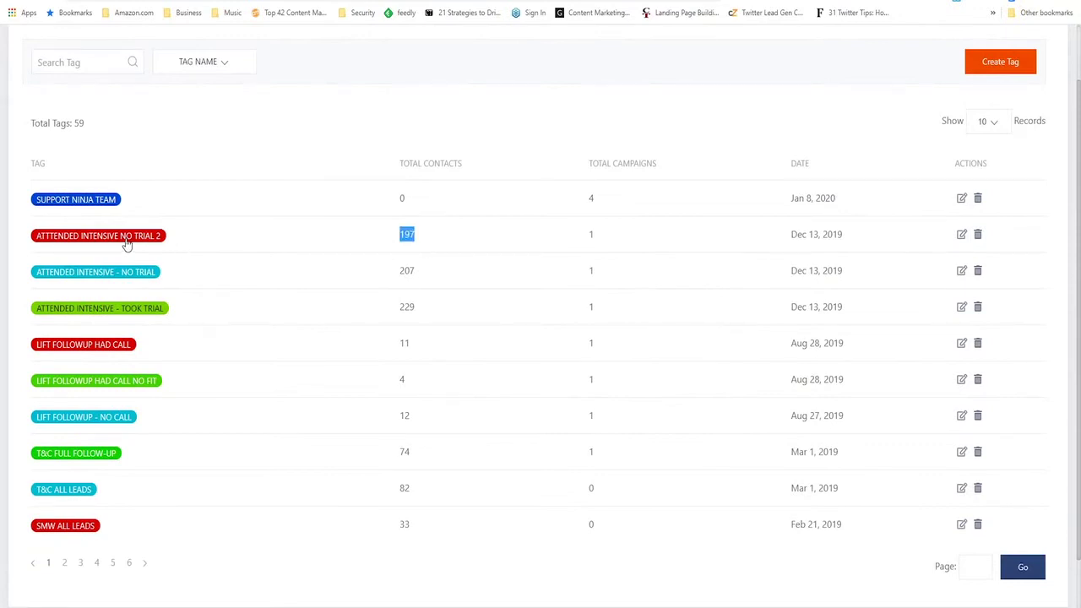
{"action": "left_click", "coordinate": [124, 242]}
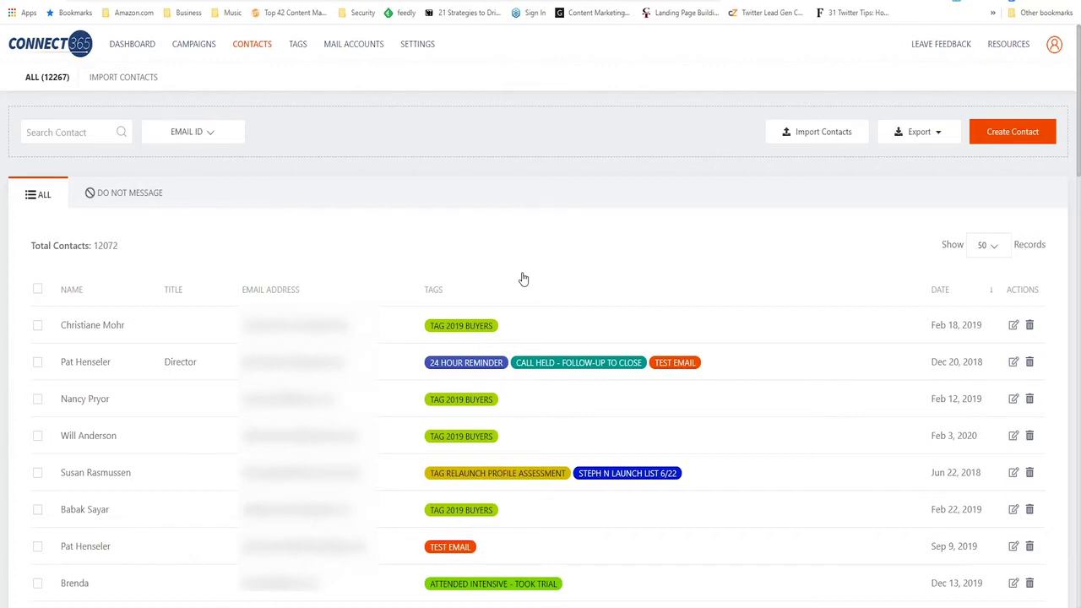
- Open the first listed contact's record for editing and review its details, tags and custom fields
{"action": "left_click", "coordinate": [1014, 327]}
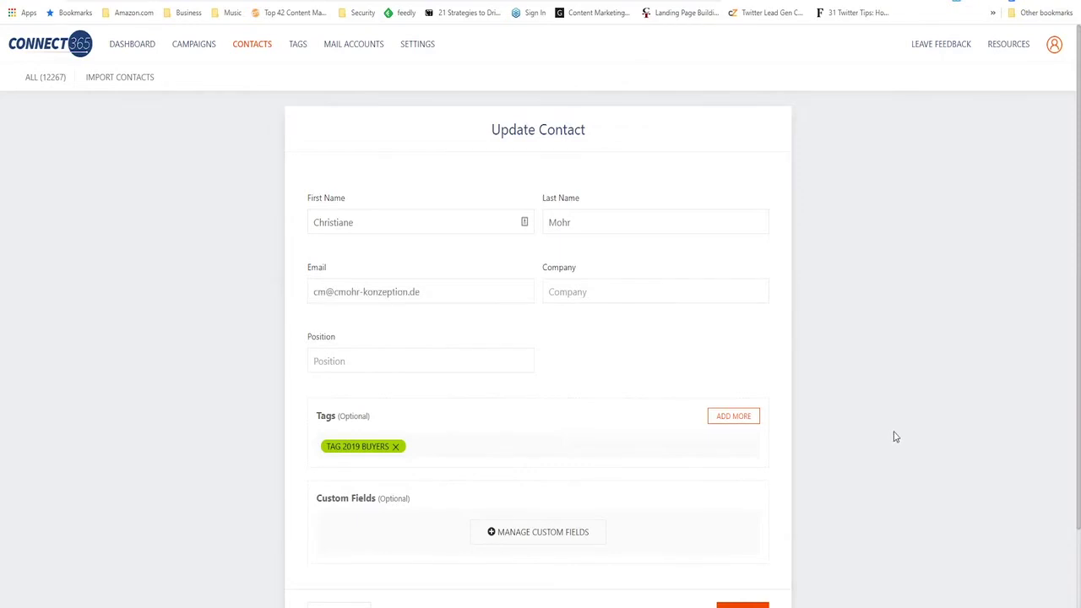
{"action": "scroll", "coordinate": [896, 437], "scroll_direction": "down", "scroll_amount": 1}
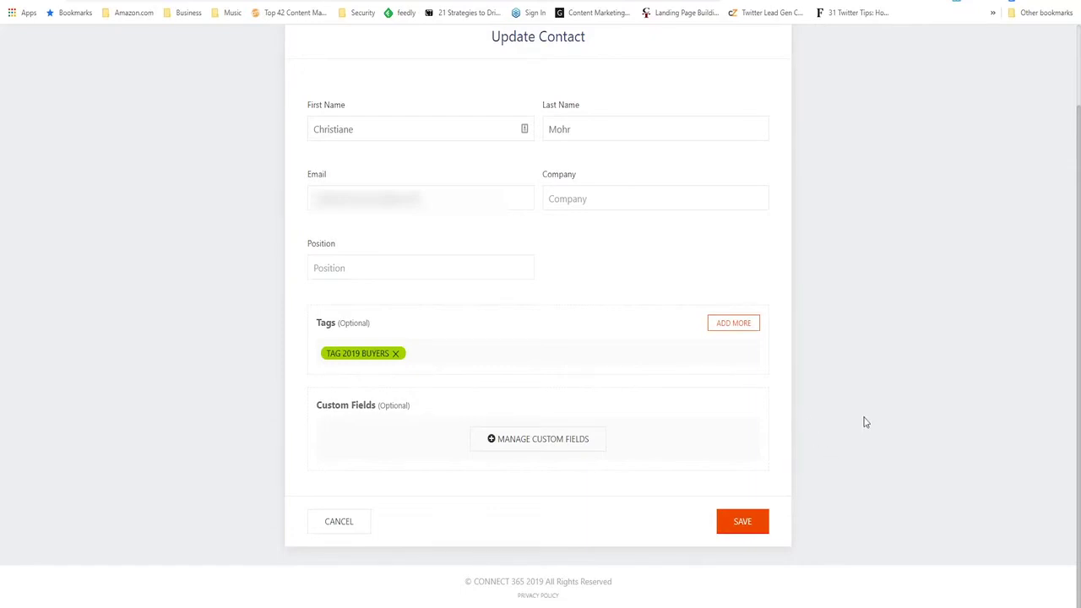
{"action": "scroll", "coordinate": [865, 422], "scroll_direction": "up", "scroll_amount": 1}
{"action": "scroll", "coordinate": [865, 423], "scroll_direction": "up", "scroll_amount": 2}
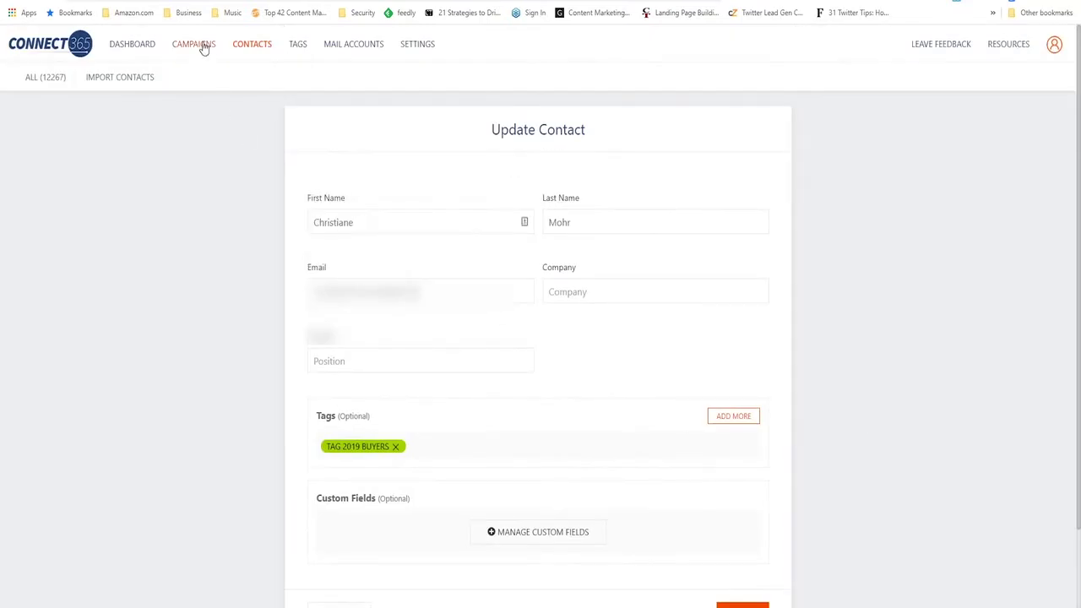
- Return to the contact list and view the contact import options
{"action": "left_click", "coordinate": [259, 49]}
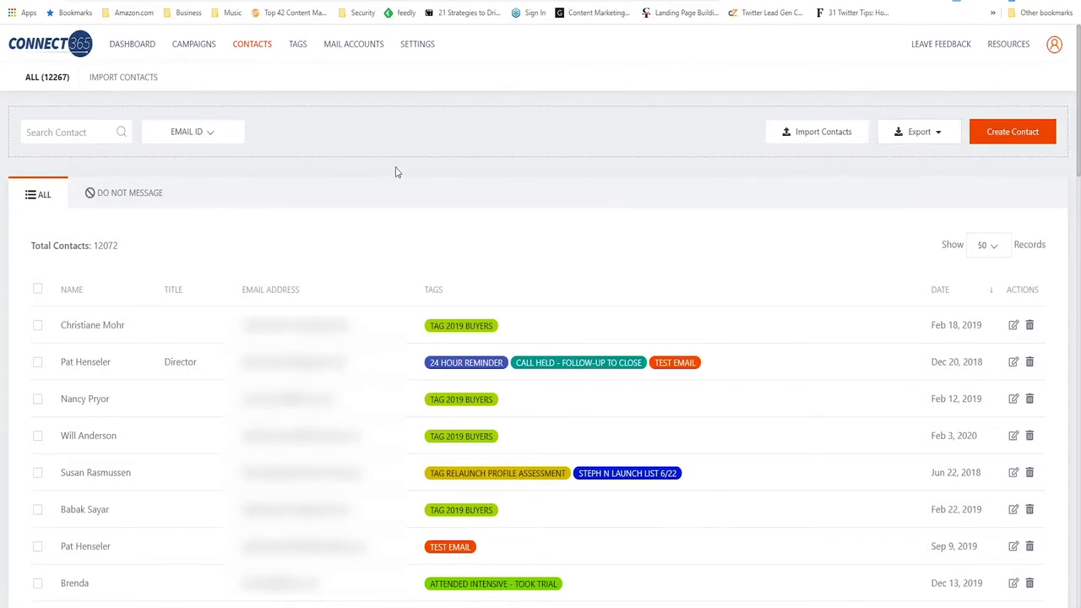
{"action": "left_click", "coordinate": [118, 77]}
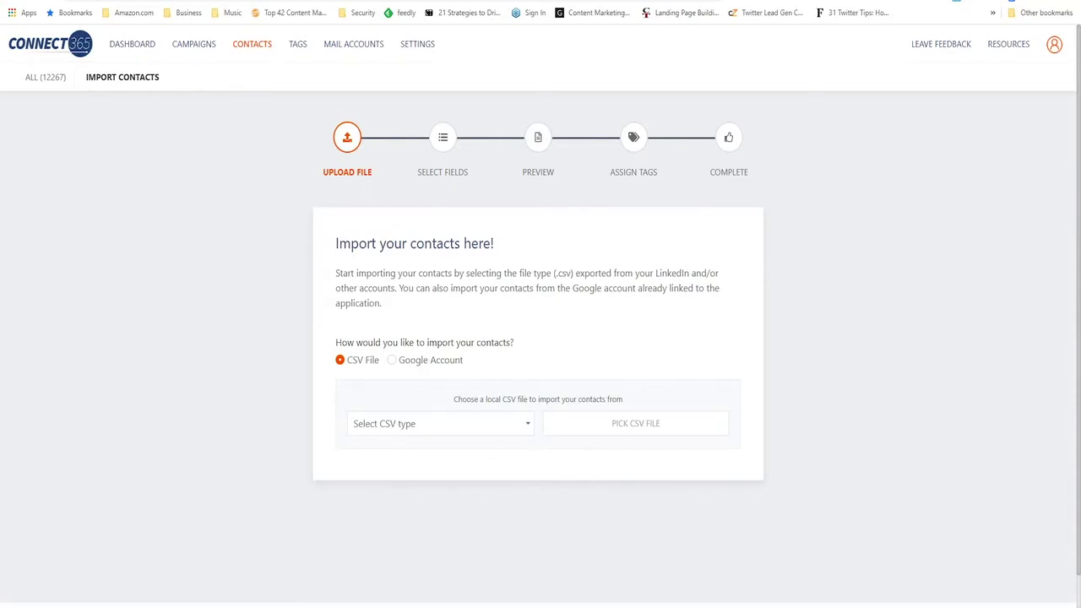
- Start a campaign from a template and preview the first message of the Expert Curator template
{"action": "left_click", "coordinate": [194, 46]}
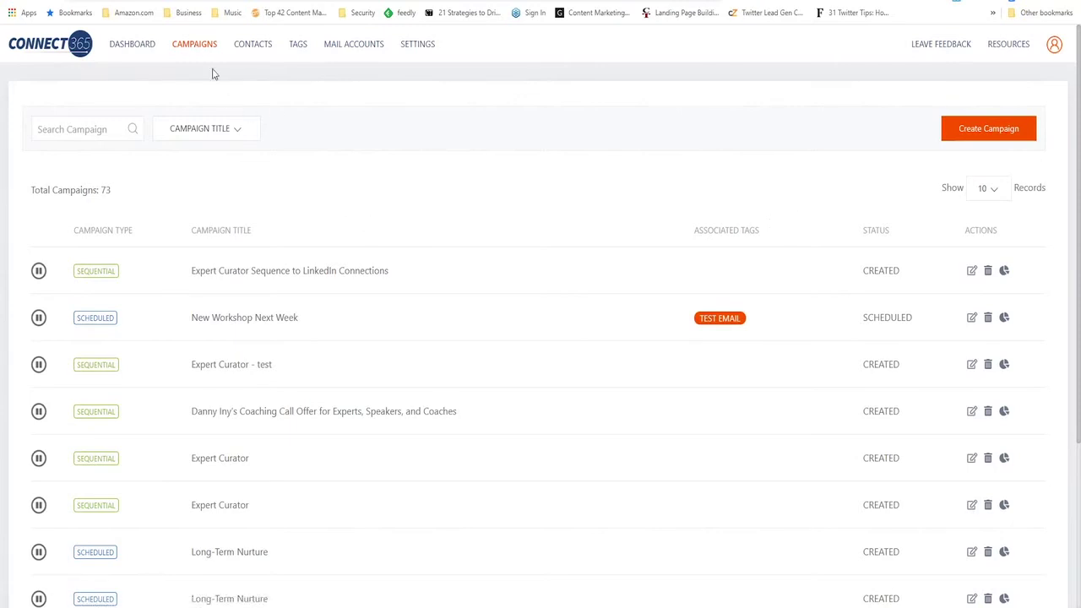
{"action": "left_click", "coordinate": [973, 134]}
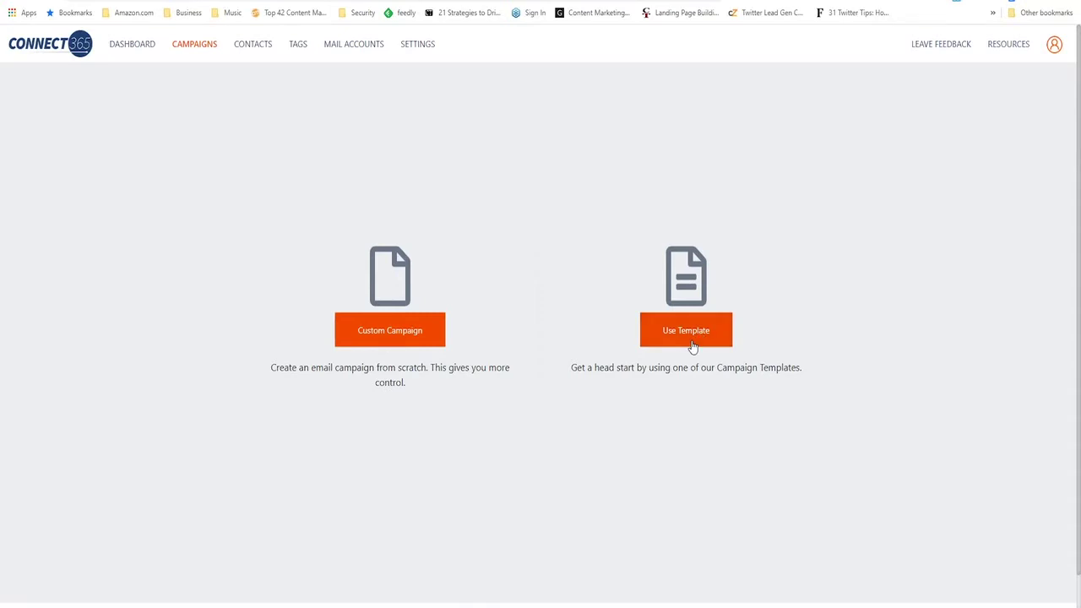
{"action": "left_click", "coordinate": [694, 343]}
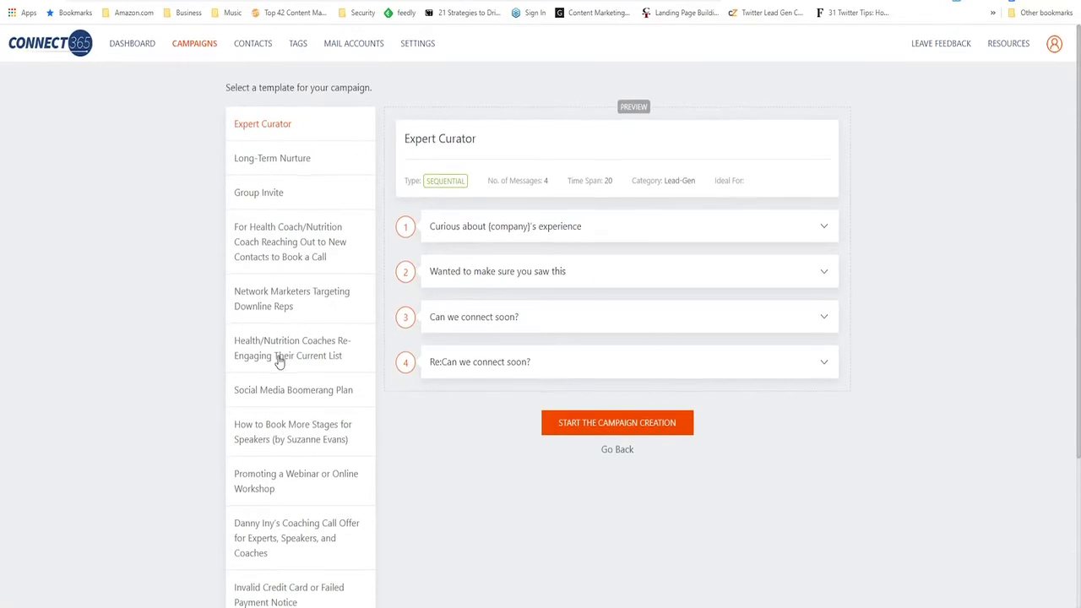
{"action": "left_click", "coordinate": [810, 231]}
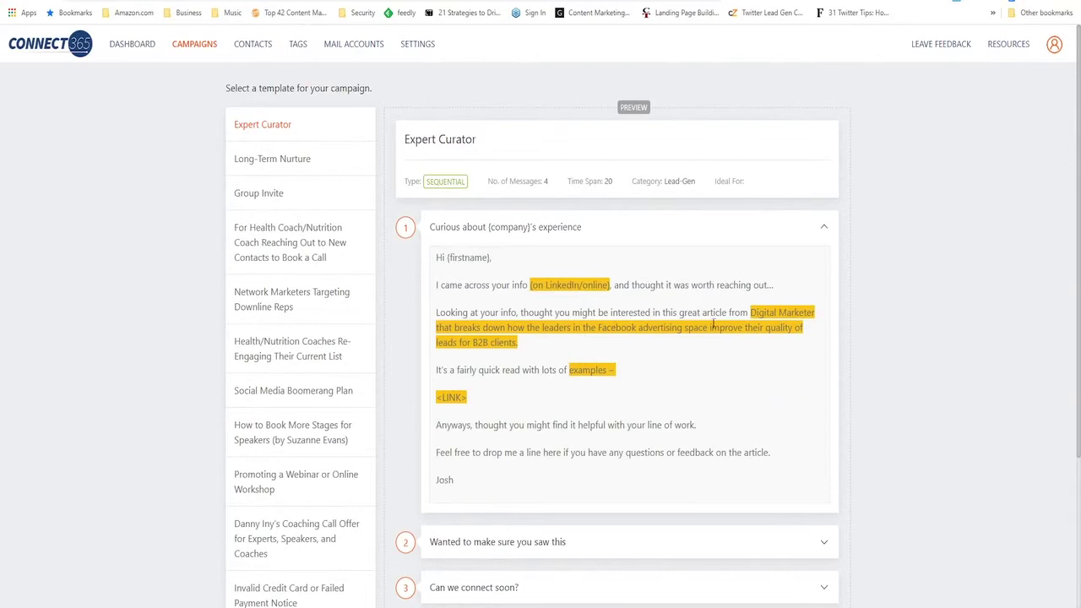
{"action": "left_click", "coordinate": [824, 230]}
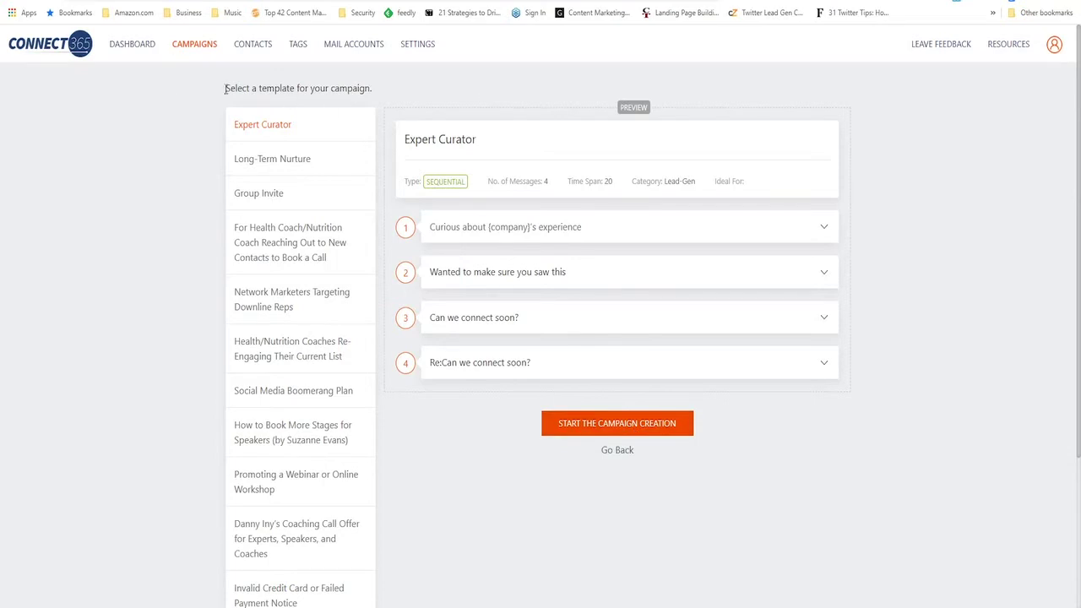
- Start a new custom campaign from scratch and choose the second listed account as its sending email account
{"action": "left_click", "coordinate": [195, 47]}
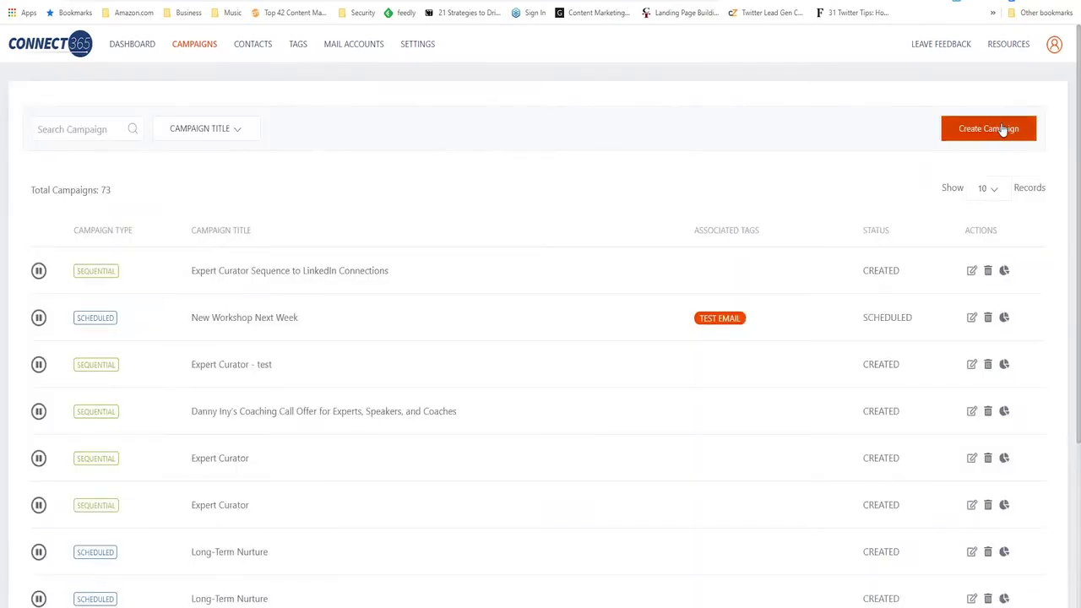
{"action": "left_click", "coordinate": [1002, 128]}
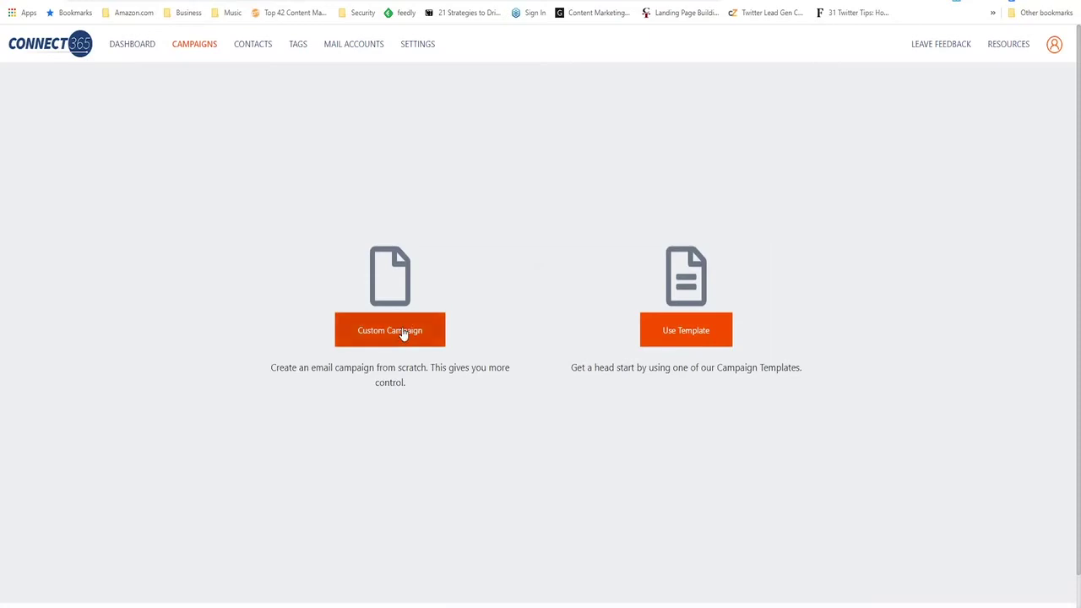
{"action": "left_click", "coordinate": [402, 334]}
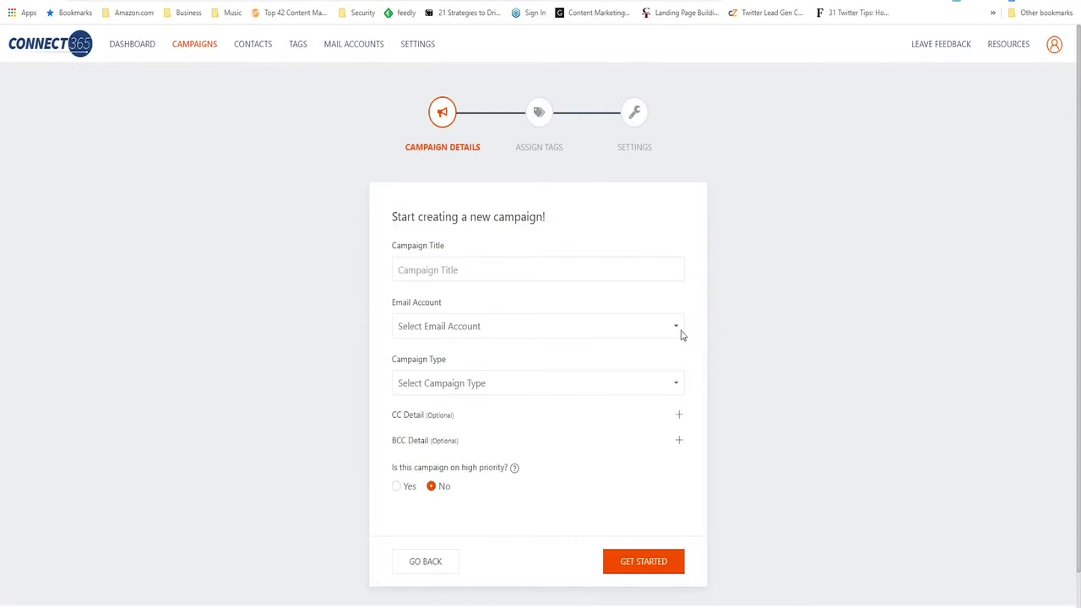
{"action": "left_click", "coordinate": [669, 332]}
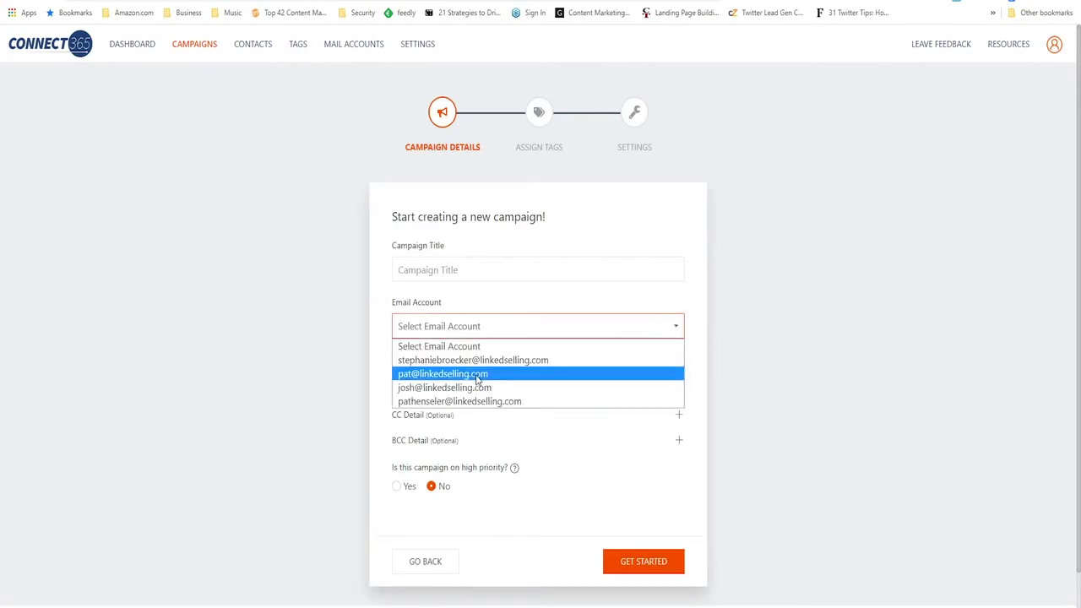
{"action": "left_click", "coordinate": [526, 375]}
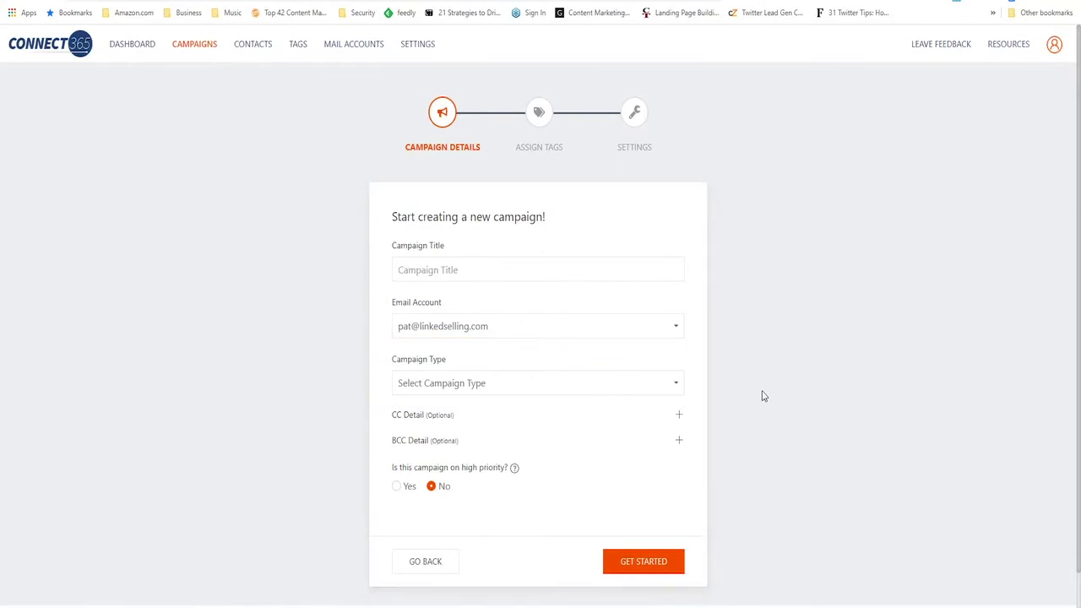
- Mark the new campaign as high priority and check the available campaign types
{"action": "scroll", "coordinate": [762, 396], "scroll_direction": "down", "scroll_amount": 1}
{"action": "left_click", "coordinate": [396, 446]}
{"action": "left_click", "coordinate": [666, 344]}
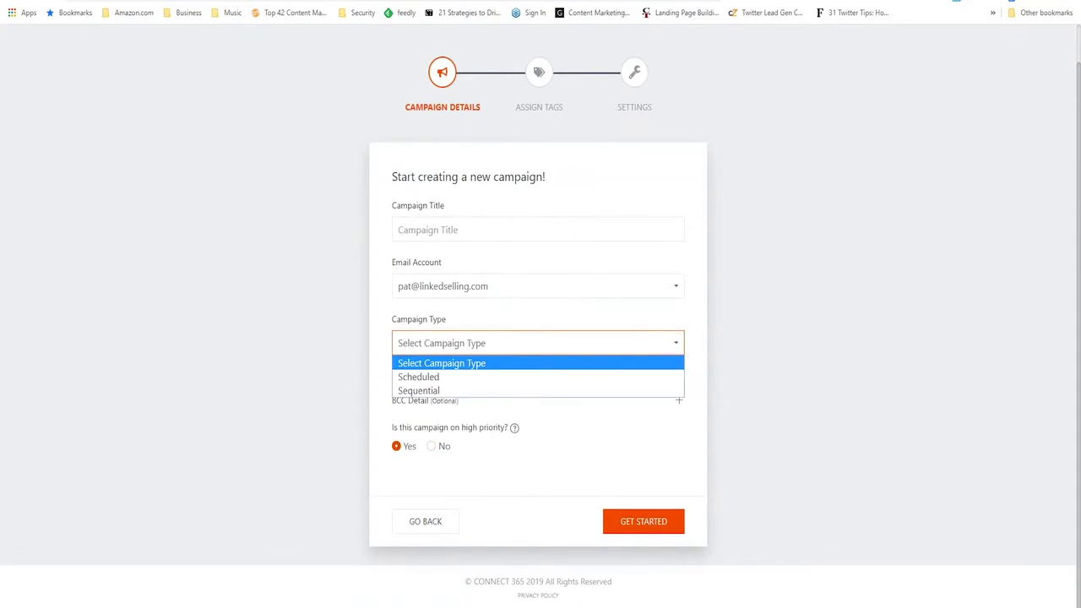
{"action": "left_click", "coordinate": [728, 245]}
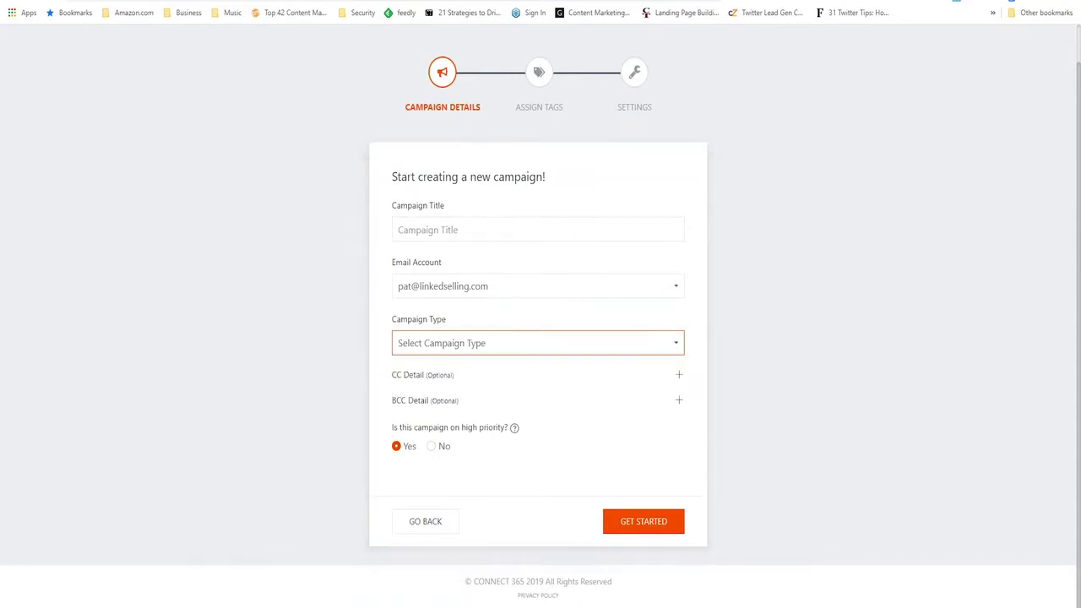
{"action": "left_click", "coordinate": [681, 345]}
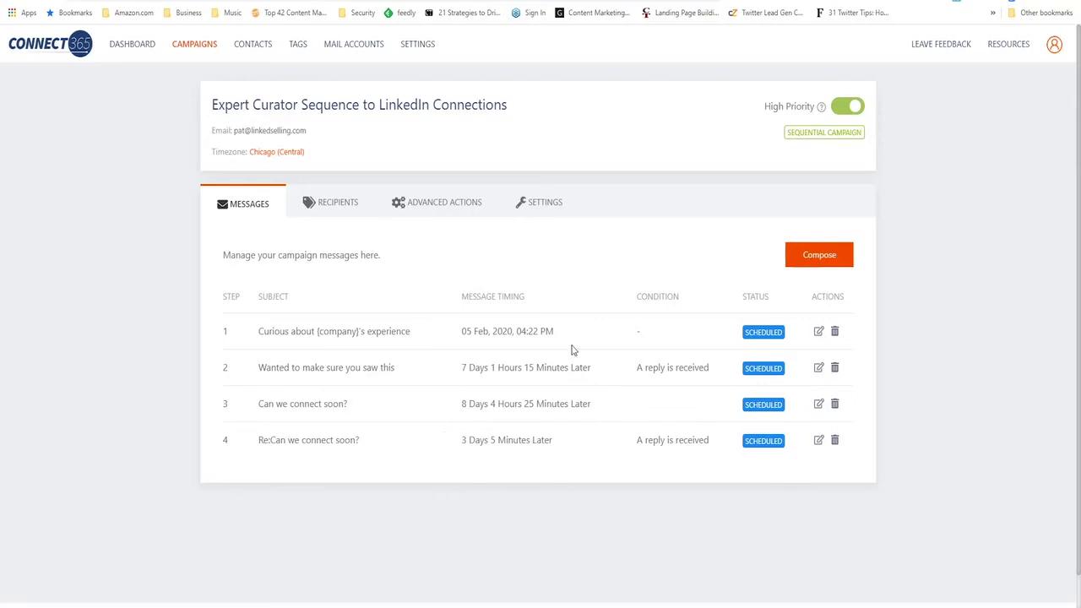
- Review the first message's timing in Expert Curator Sequence to LinkedIn Connections and open the "Can we connect soon?" message for editing
{"action": "left_click_drag", "start_coordinate": [560, 338], "coordinate": [463, 335]}
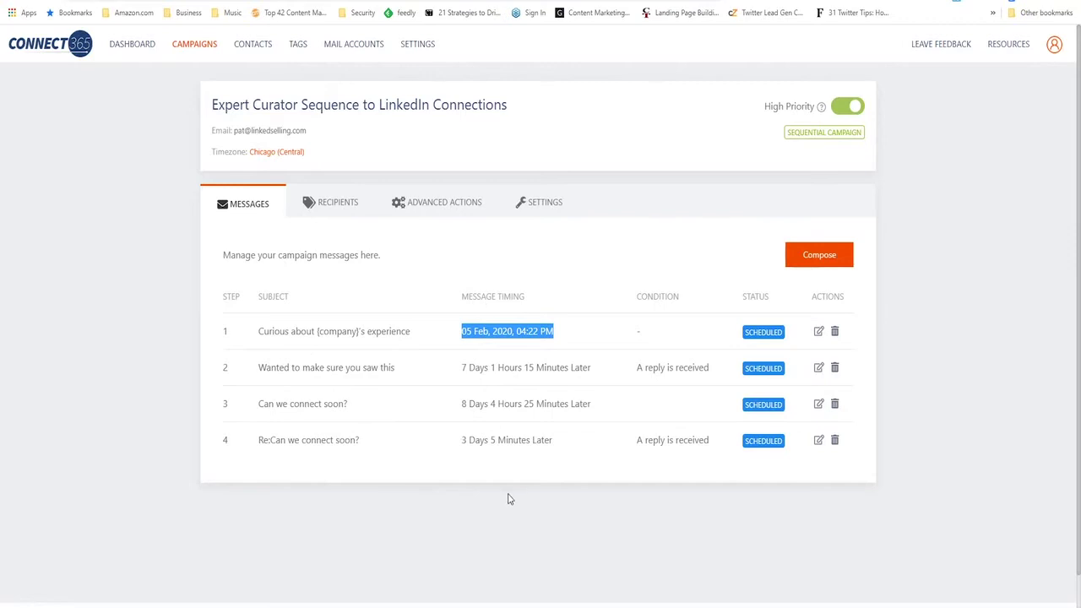
{"action": "left_click", "coordinate": [633, 515]}
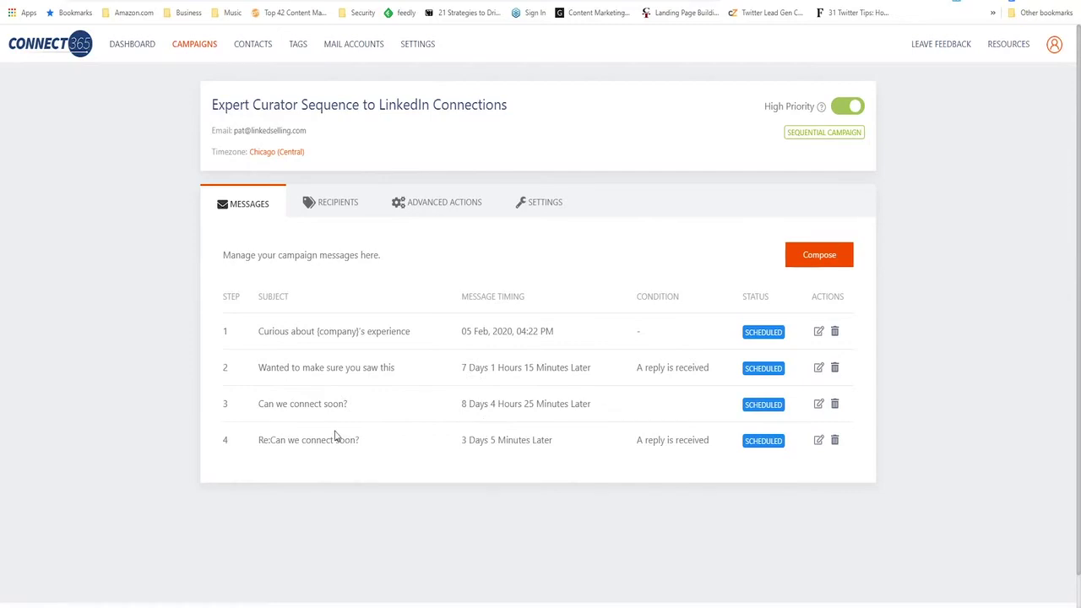
{"action": "left_click", "coordinate": [819, 406]}
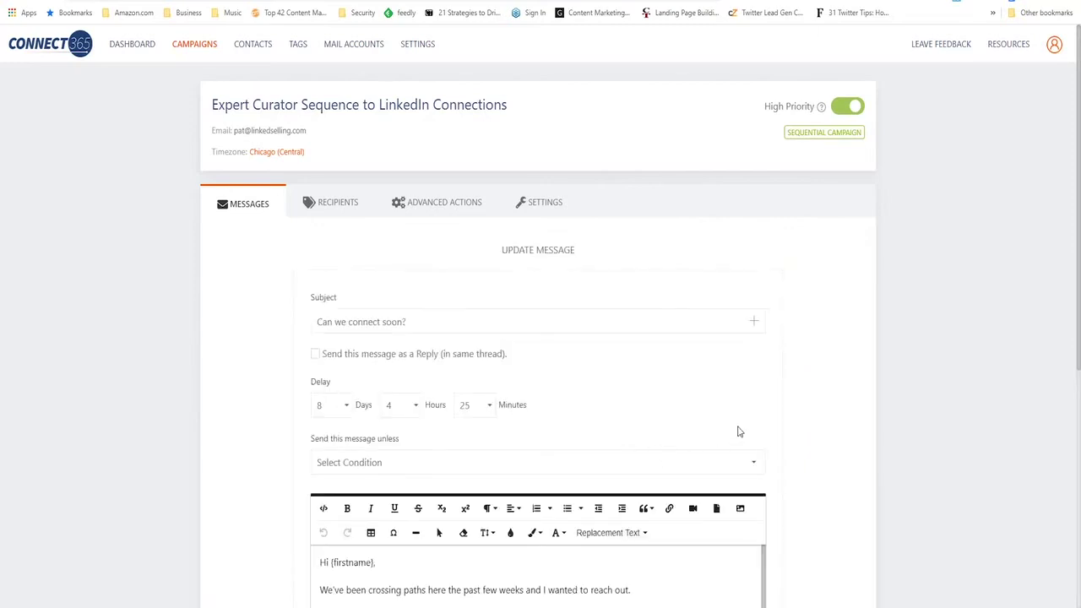
{"action": "scroll", "coordinate": [802, 406], "scroll_direction": "down", "scroll_amount": 2}
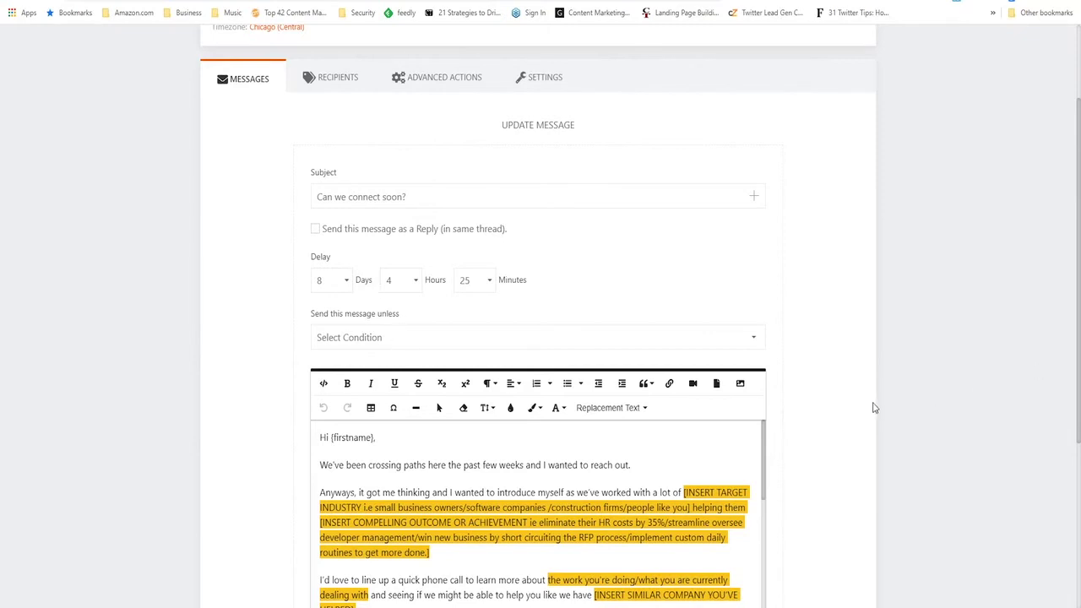
- Check which "Send this message unless" conditions are available for the "Can we connect soon?" message
{"action": "scroll", "coordinate": [873, 397], "scroll_direction": "down", "scroll_amount": 1}
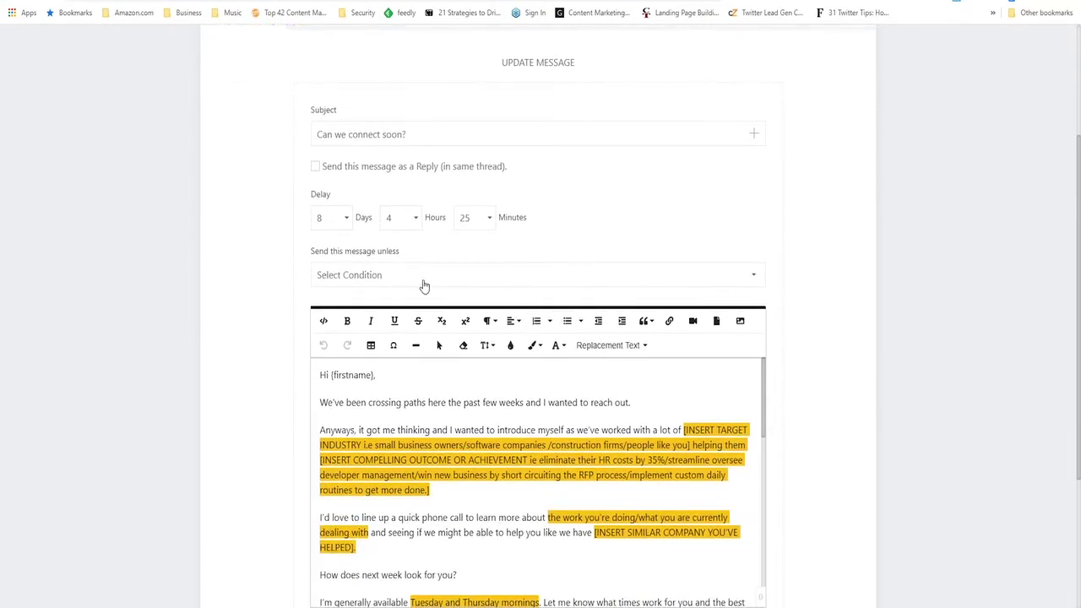
{"action": "left_click", "coordinate": [640, 283]}
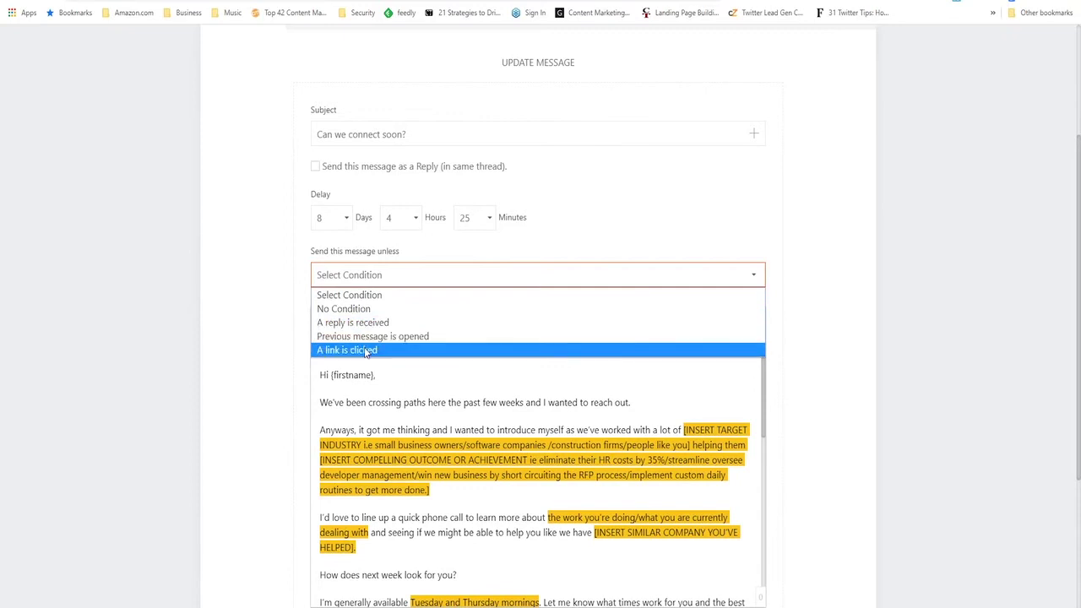
{"action": "left_click", "coordinate": [882, 324]}
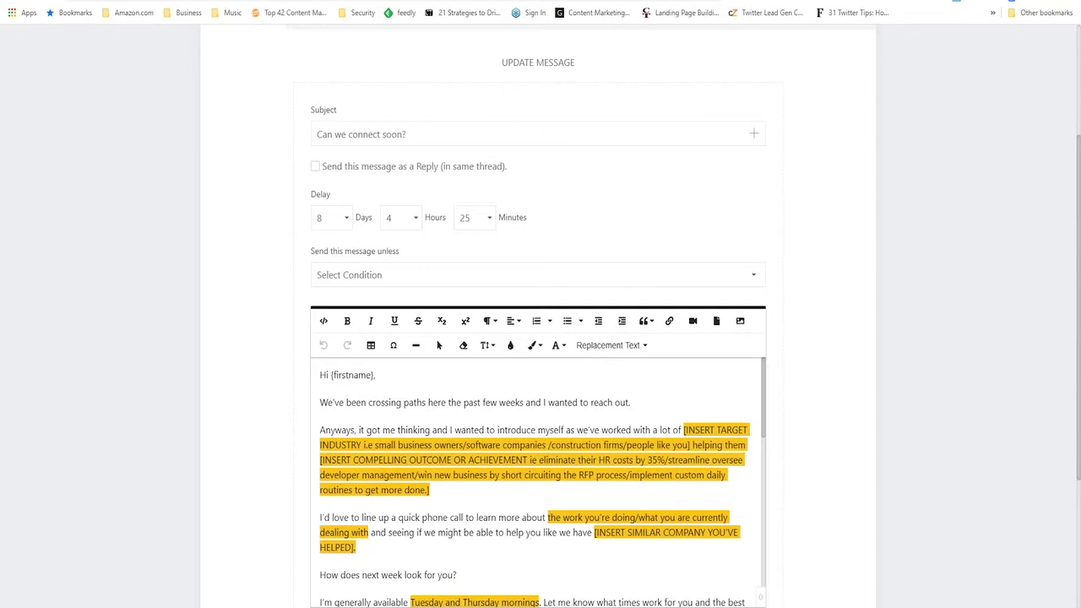
- Start an advanced action triggered when an email is sent, for the "Curious about {company}'s experience" message, and check the available actions
{"action": "scroll", "coordinate": [883, 223], "scroll_direction": "up", "scroll_amount": 3}
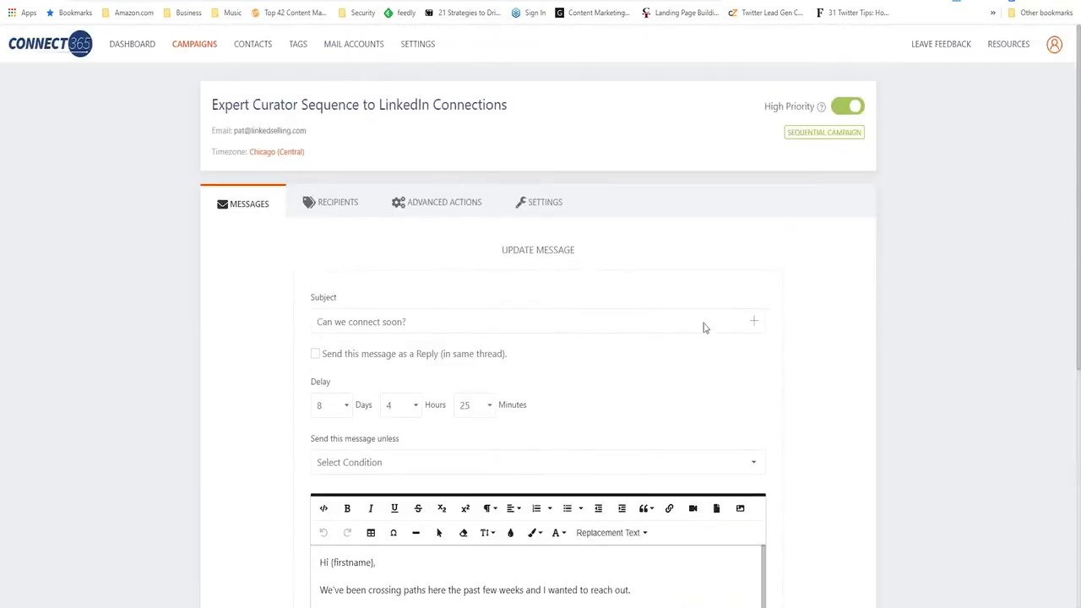
{"action": "left_click", "coordinate": [439, 208]}
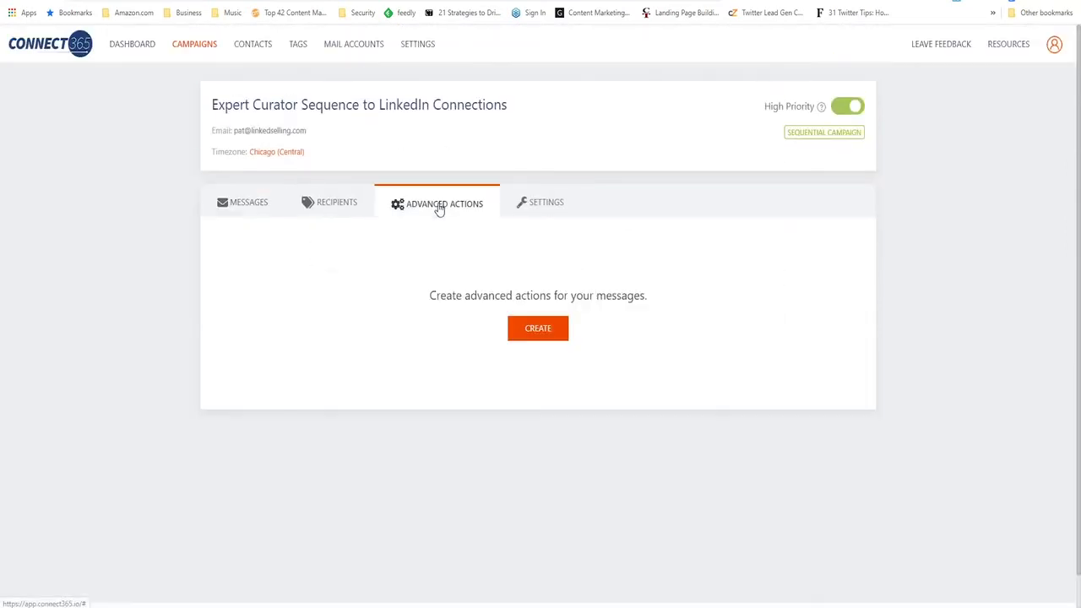
{"action": "left_click", "coordinate": [542, 337]}
{"action": "left_click", "coordinate": [601, 299]}
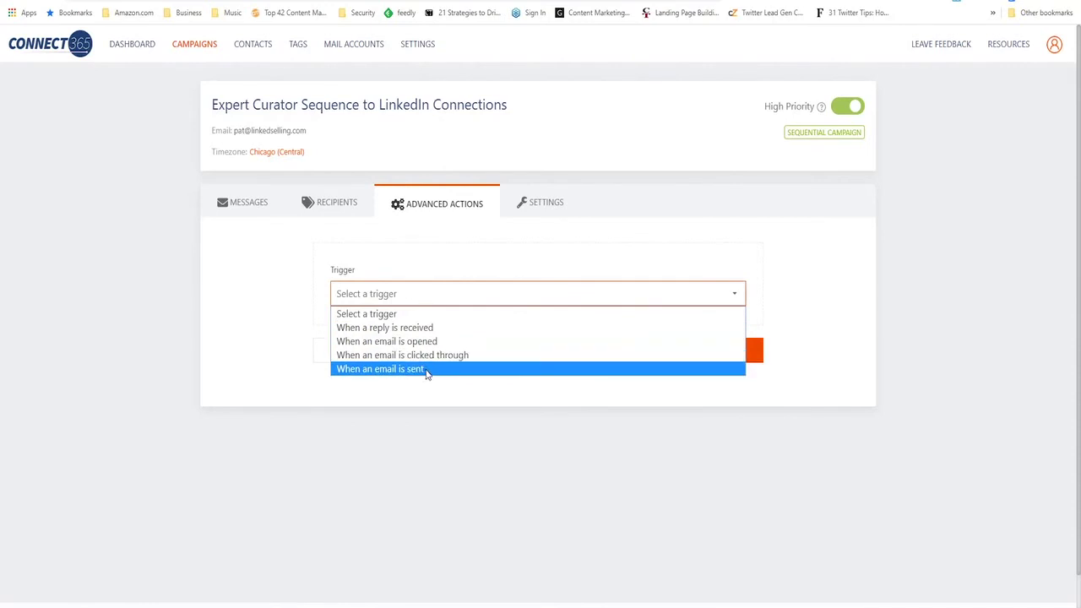
{"action": "left_click", "coordinate": [428, 372]}
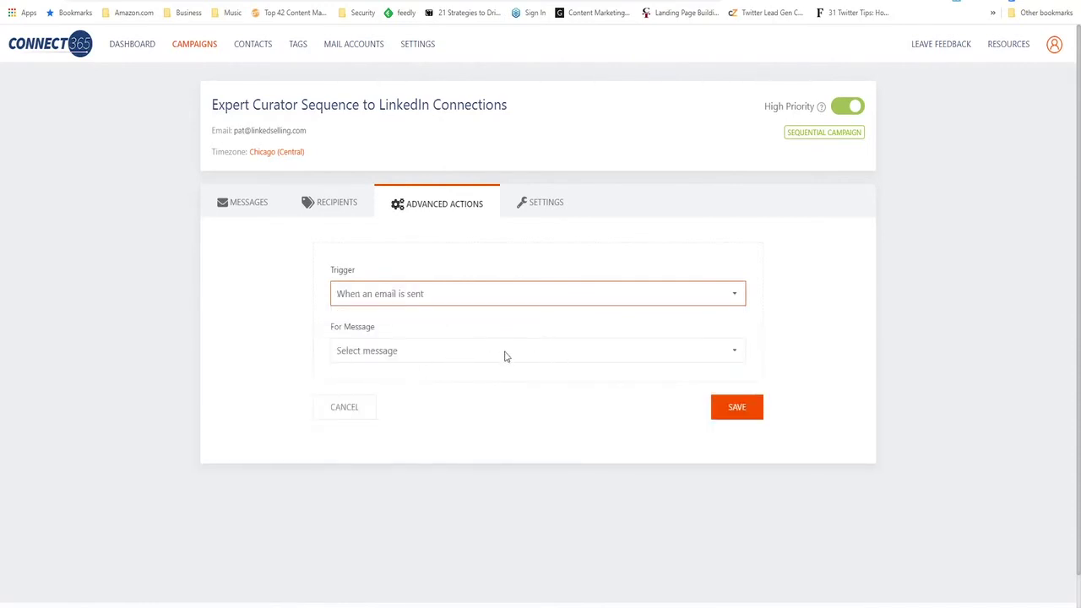
{"action": "left_click", "coordinate": [501, 357]}
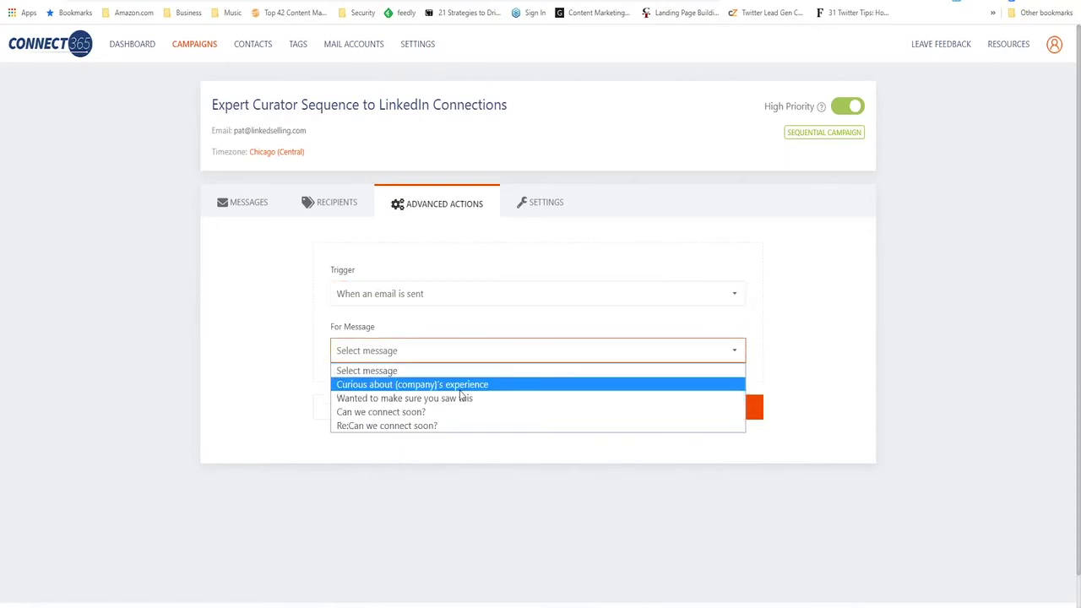
{"action": "left_click", "coordinate": [459, 388]}
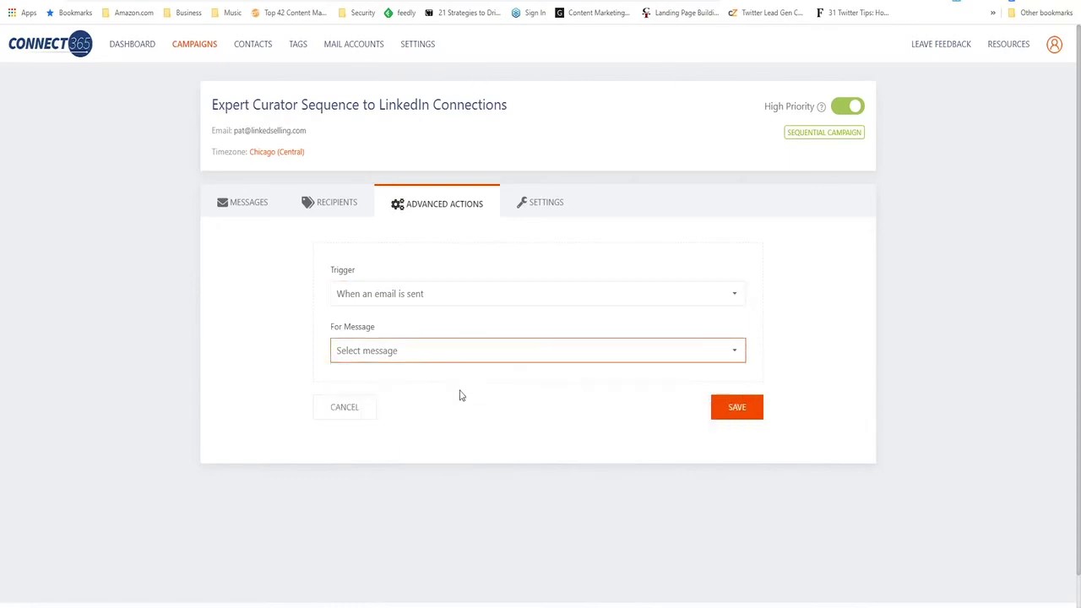
{"action": "left_click", "coordinate": [510, 414]}
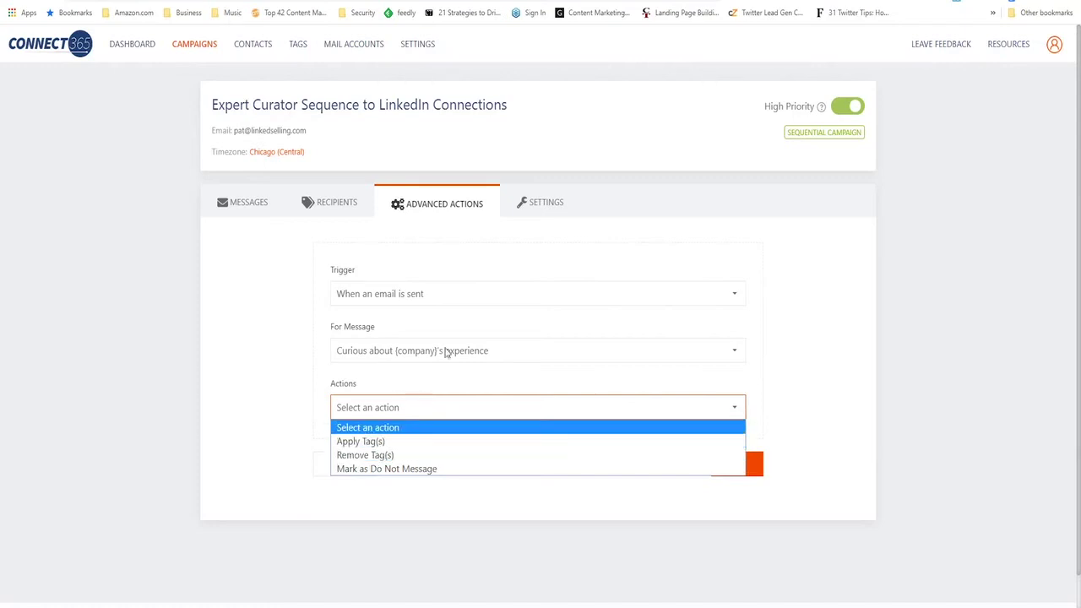
- Change the advanced action's trigger to "When a reply is received" and review the actions it can perform
{"action": "left_click", "coordinate": [448, 302]}
{"action": "left_click", "coordinate": [426, 297]}
{"action": "left_click", "coordinate": [413, 327]}
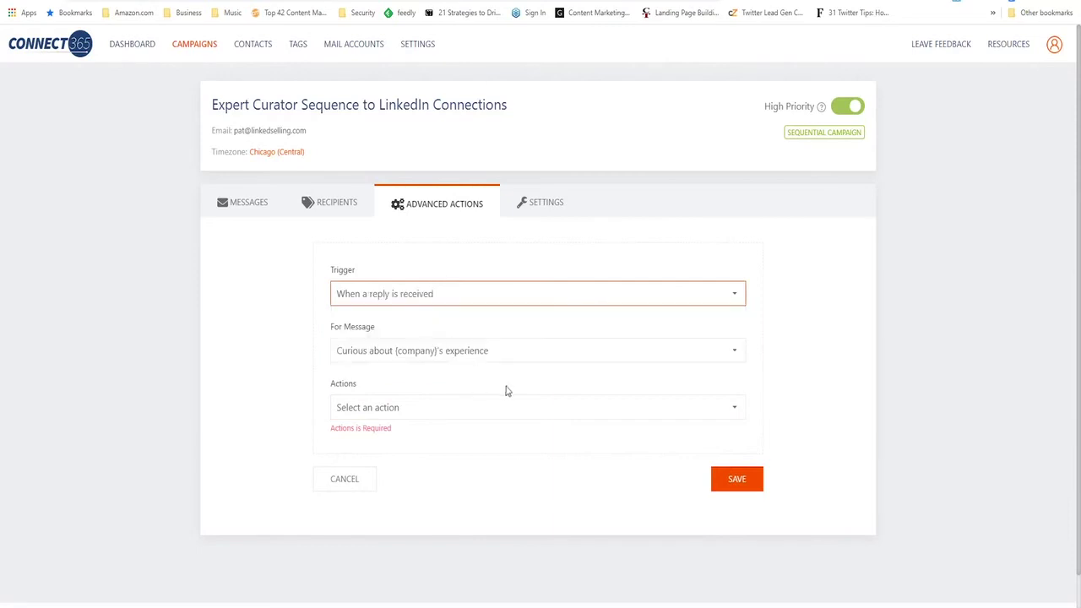
{"action": "left_click", "coordinate": [440, 410]}
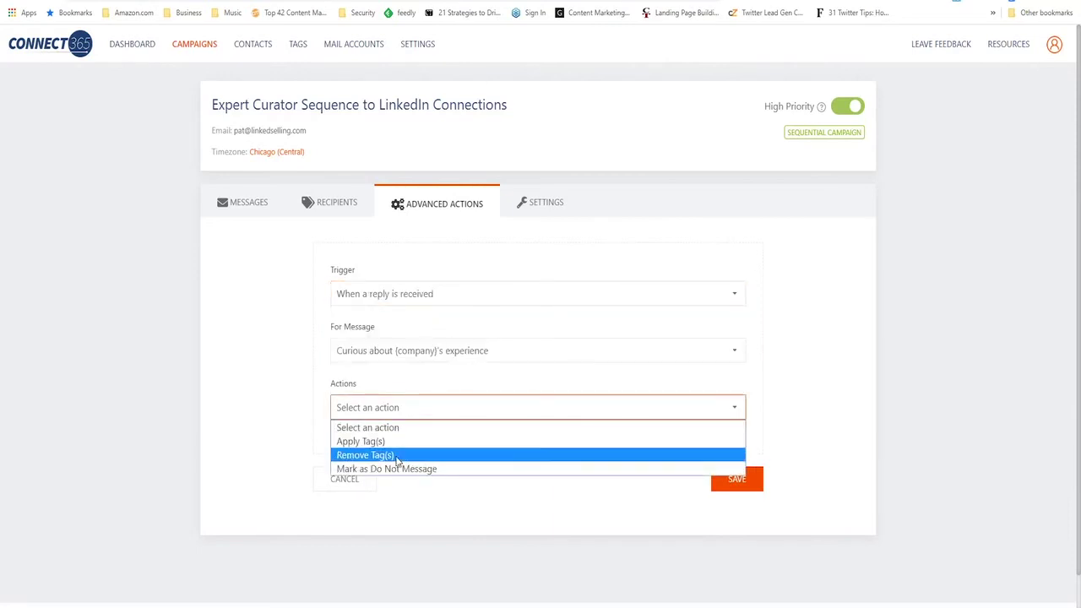
{"action": "left_click", "coordinate": [834, 443]}
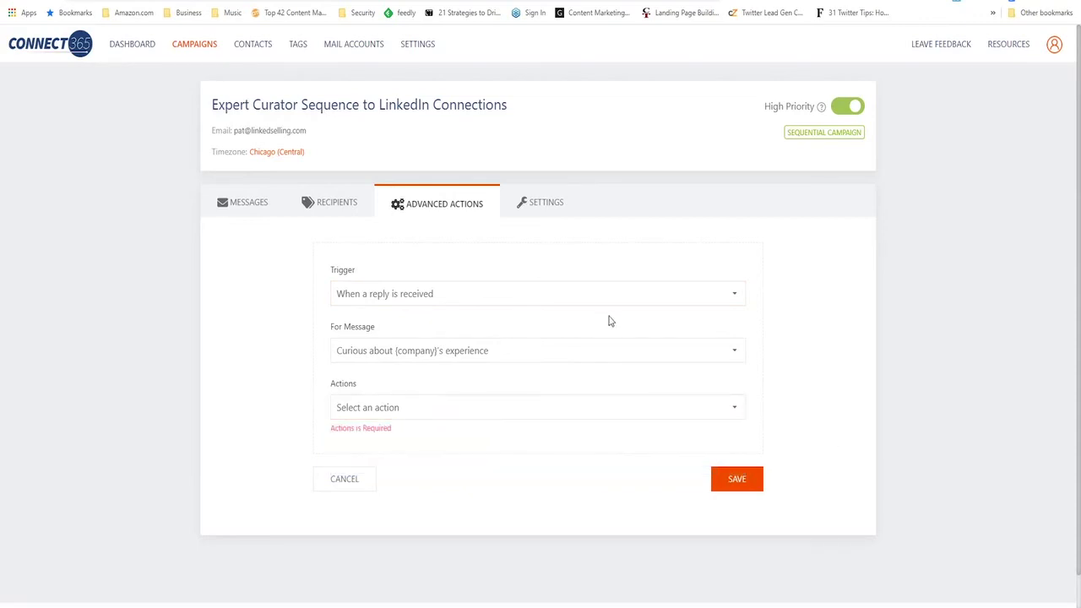
- Set the advanced action to apply tags when the "Re:Can we connect soon?" email is sent
{"action": "left_click", "coordinate": [650, 296]}
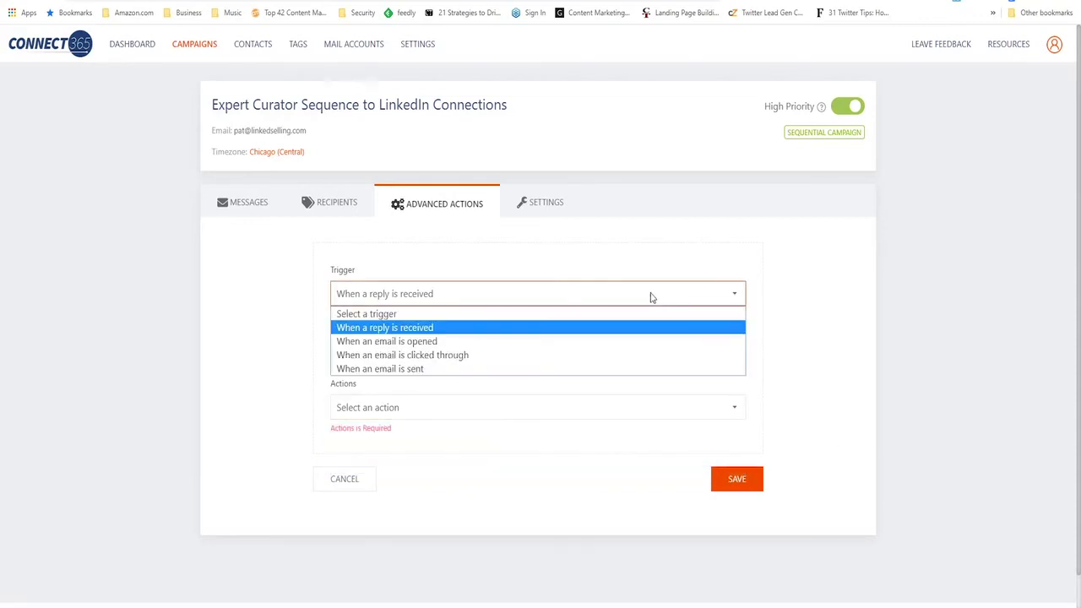
{"action": "left_click", "coordinate": [418, 369]}
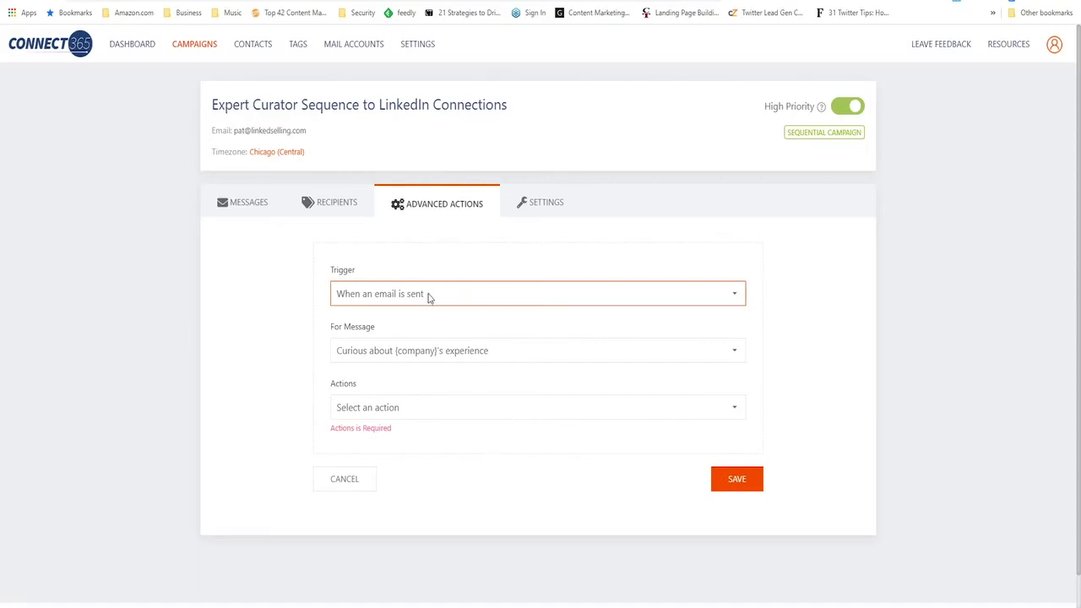
{"action": "left_click", "coordinate": [512, 355]}
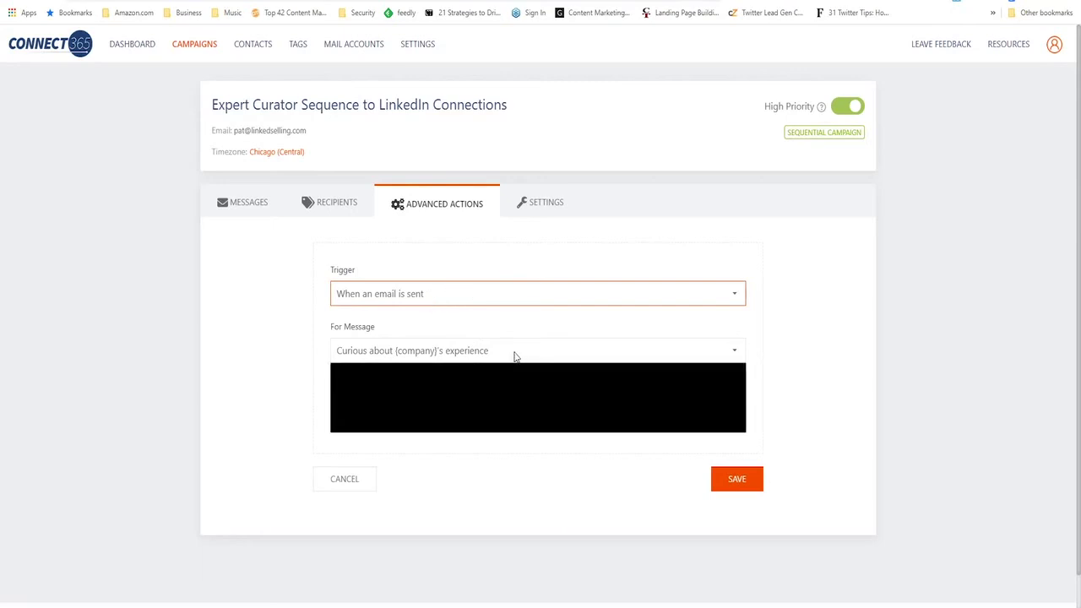
{"action": "left_click", "coordinate": [446, 427]}
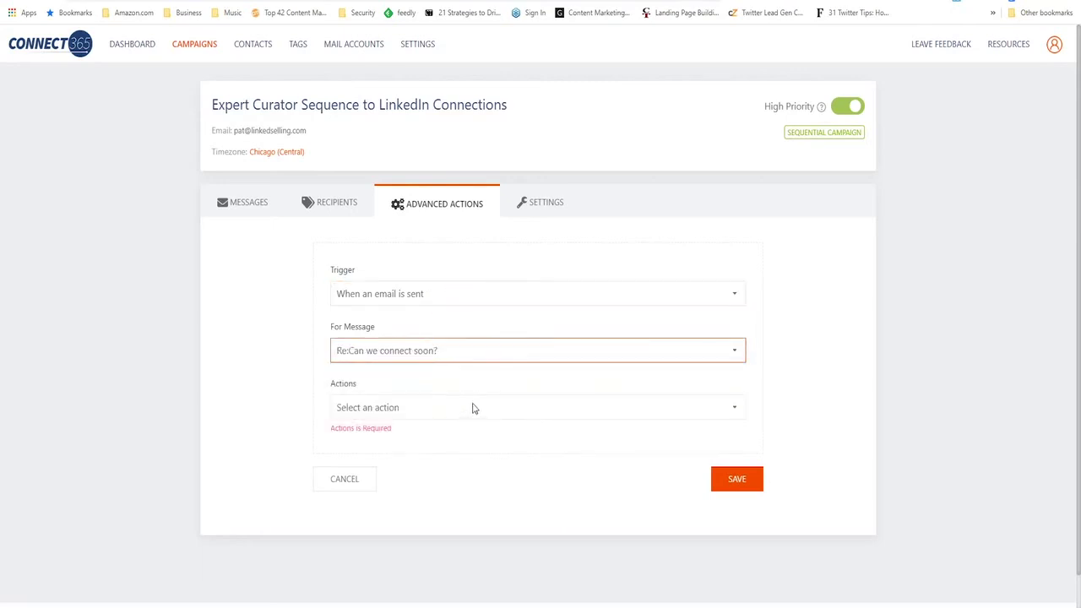
{"action": "left_click", "coordinate": [472, 408]}
{"action": "left_click", "coordinate": [422, 442]}
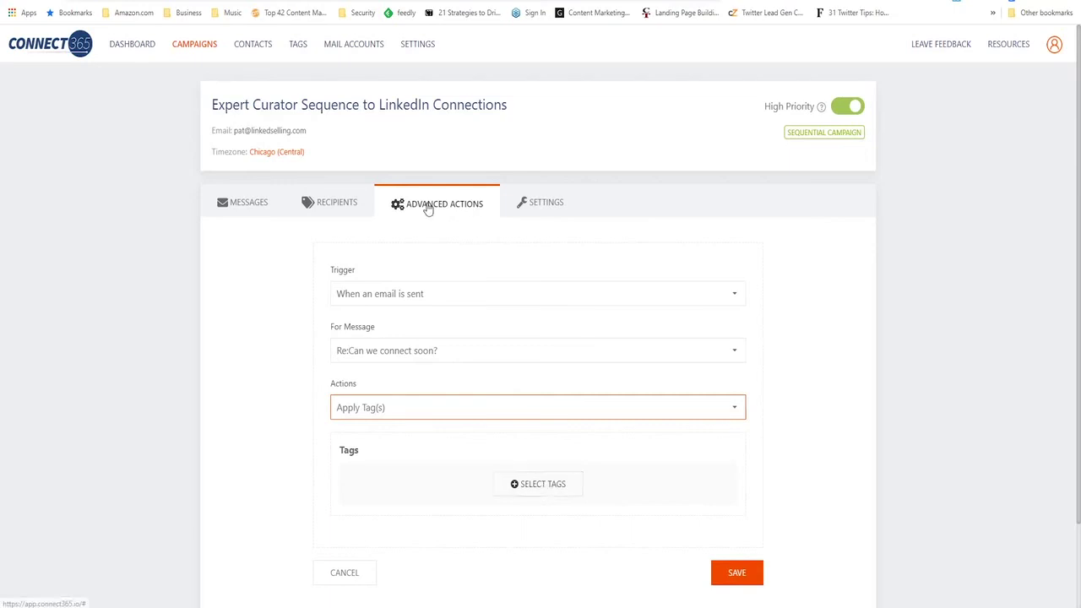
- Set the campaign's sending window to 09:00 AM through 05:00 PM and review the unsubscribe message
{"action": "left_click", "coordinate": [551, 204]}
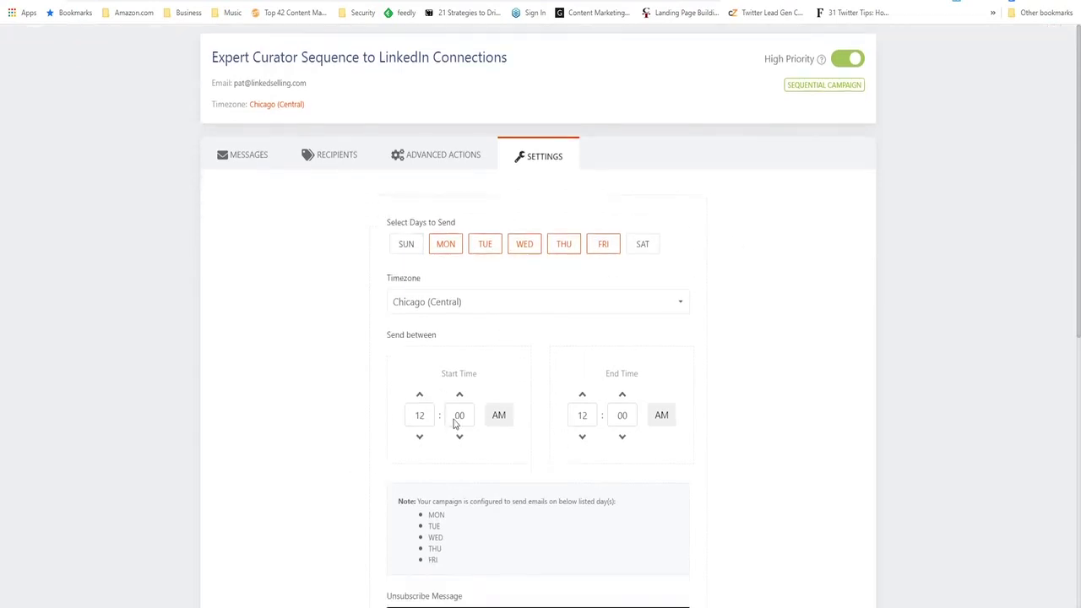
{"action": "scroll", "coordinate": [372, 460], "scroll_direction": "down", "scroll_amount": 1}
{"action": "left_click_drag", "start_coordinate": [425, 401], "coordinate": [406, 397]}
{"action": "type", "text": "9"}
{"action": "left_click", "coordinate": [574, 401]}
{"action": "type", "text": "5"}
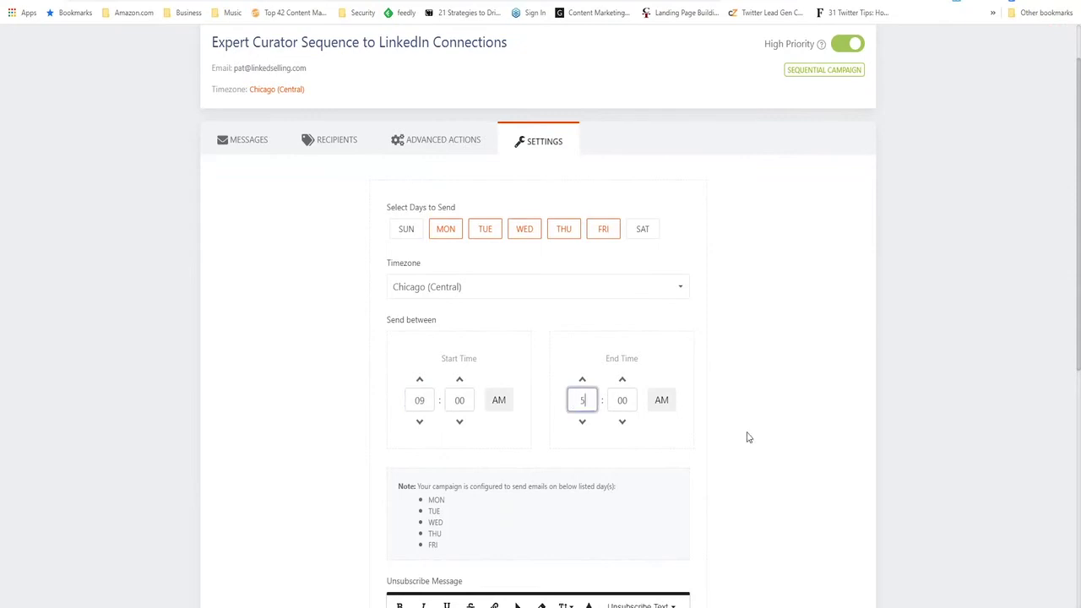
{"action": "left_click", "coordinate": [665, 407]}
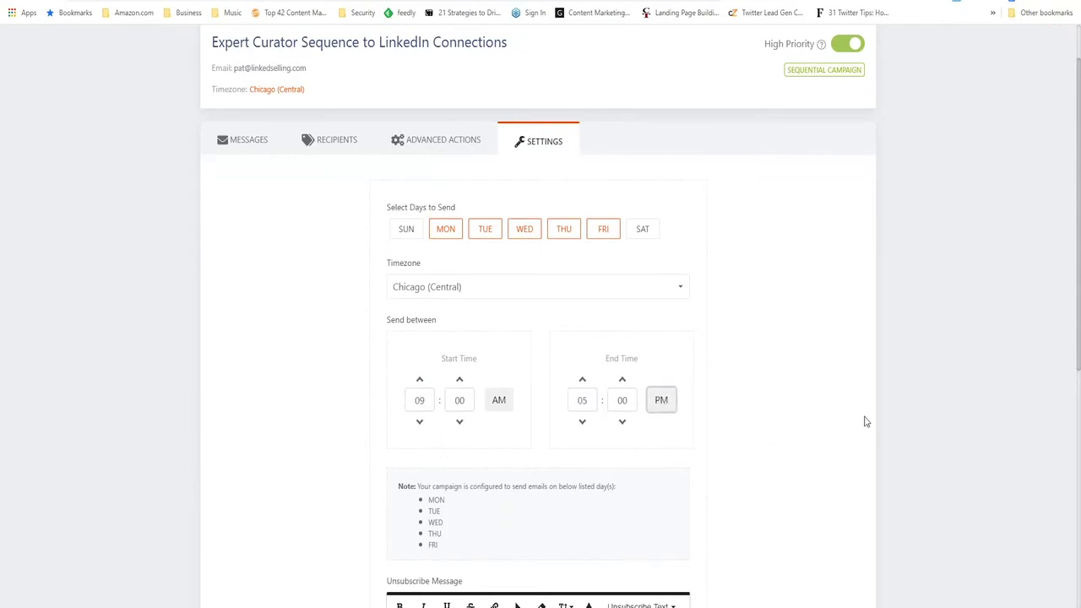
{"action": "scroll", "coordinate": [865, 421], "scroll_direction": "down", "scroll_amount": 2}
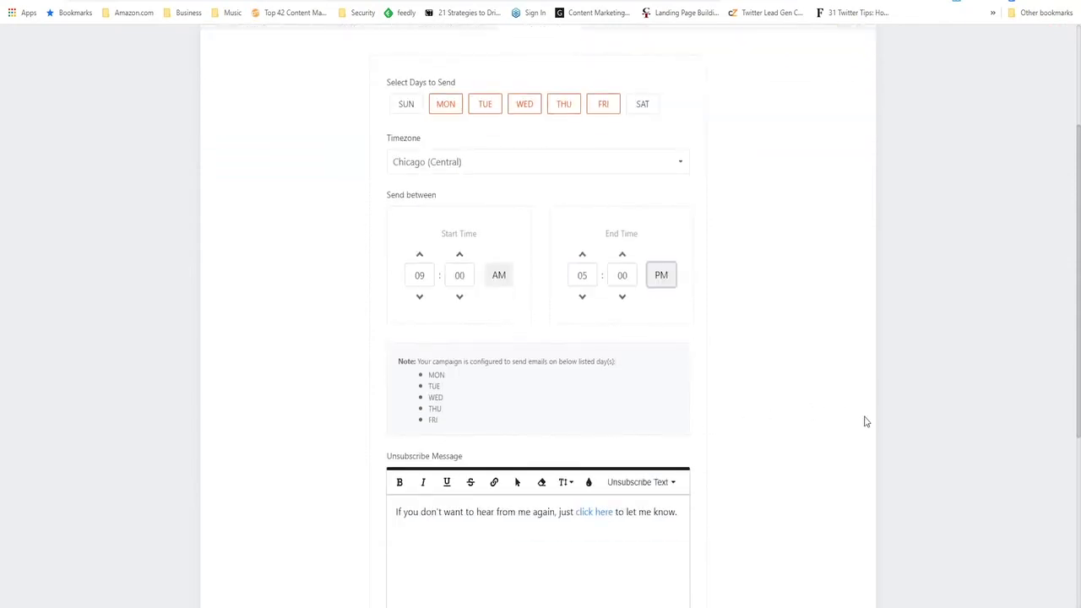
{"action": "scroll", "coordinate": [865, 421], "scroll_direction": "up", "scroll_amount": 3}
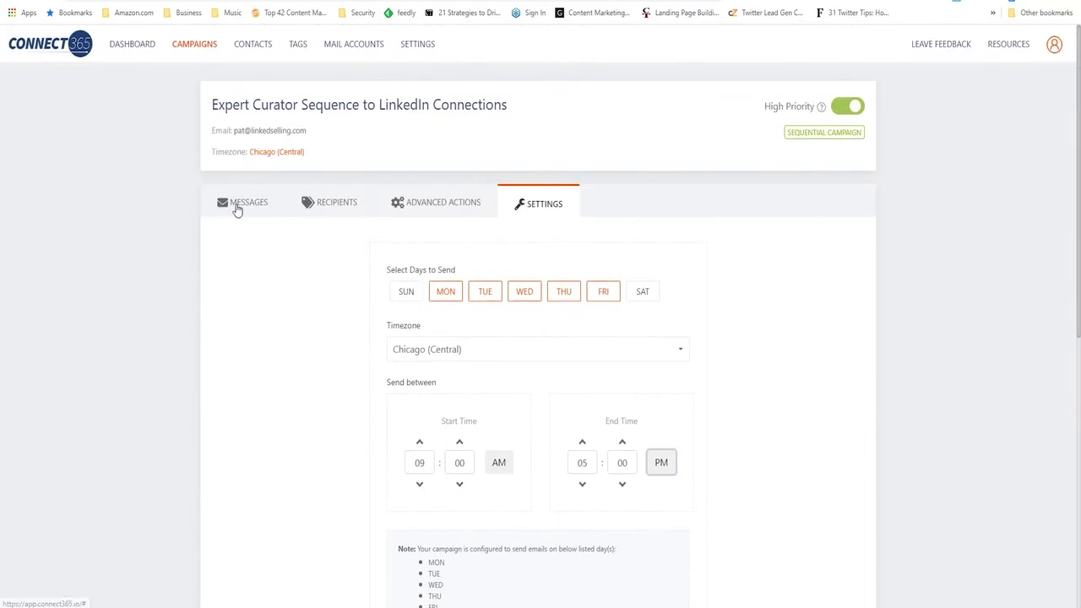